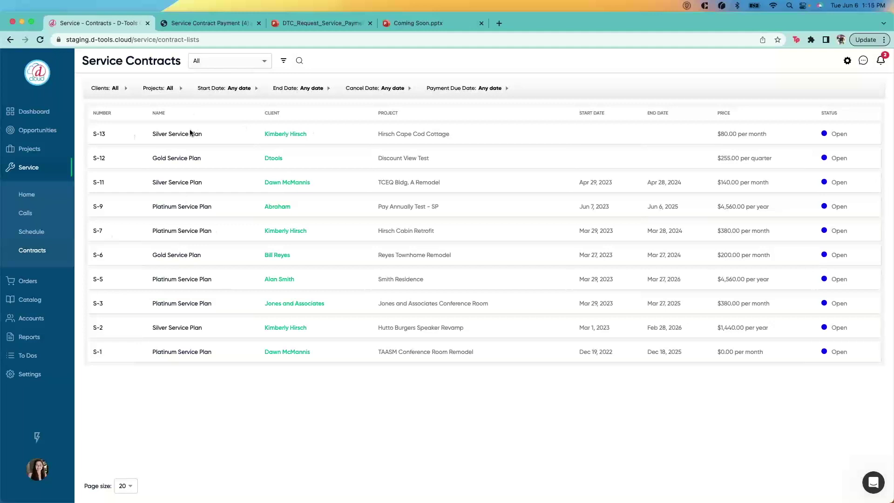
Step: Open service contract S-13 (Silver Service Plan) and set its start date to 06/07/2023
mouse_move(105, 136)
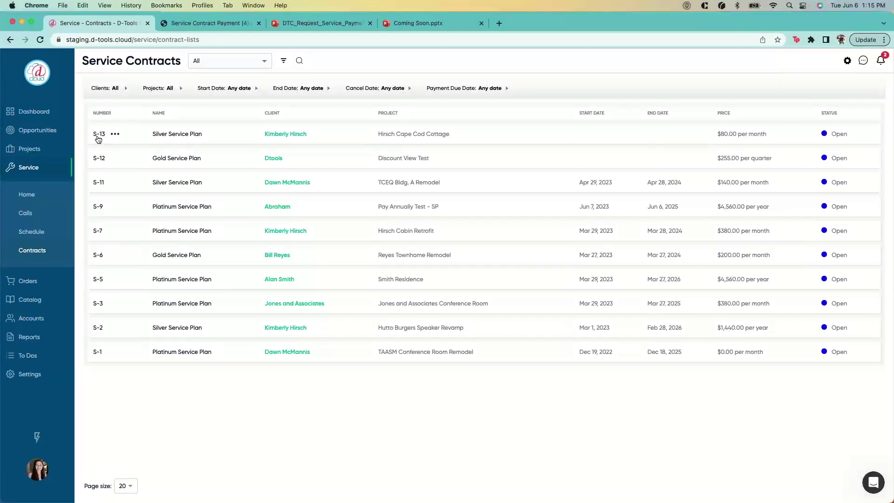
click(98, 139)
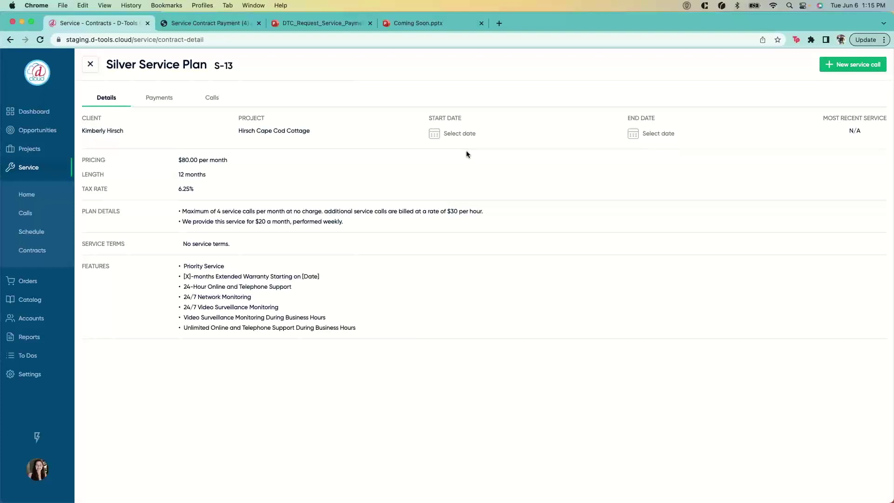
click(436, 134)
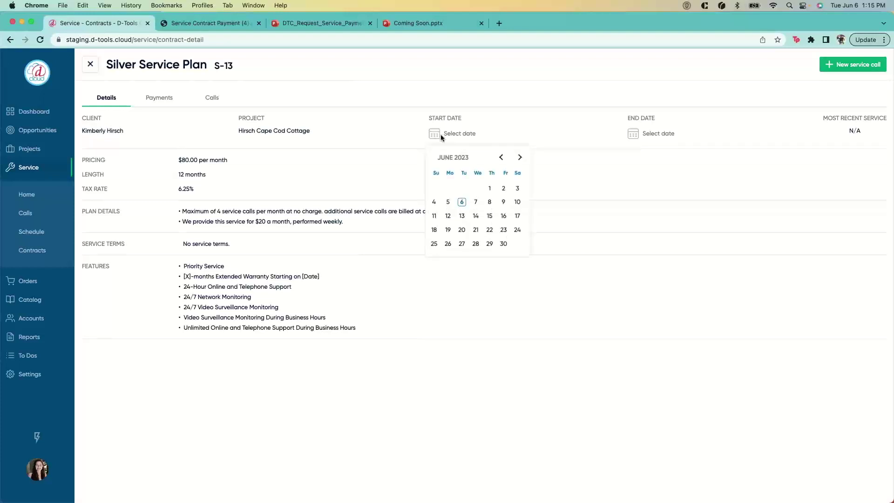
click(475, 203)
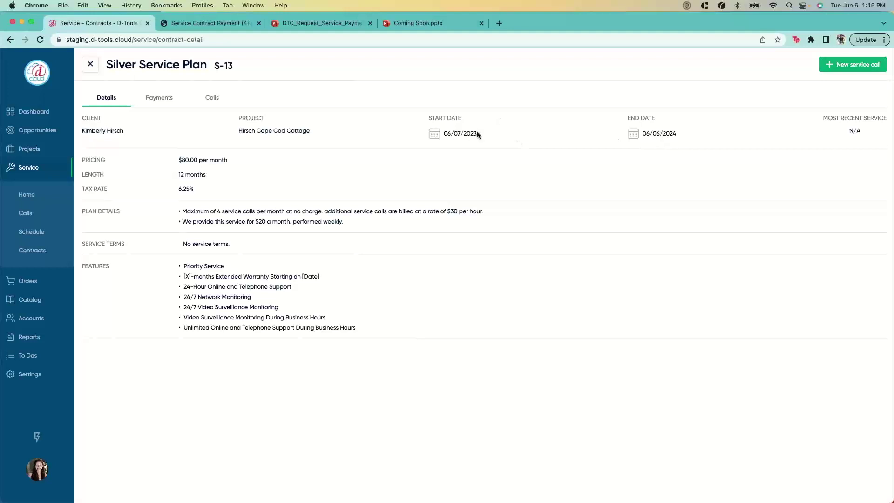
Step: Generate the contract's payment schedule with payments due in 1 day, and review the saved schedule without changing it
click(145, 95)
click(160, 105)
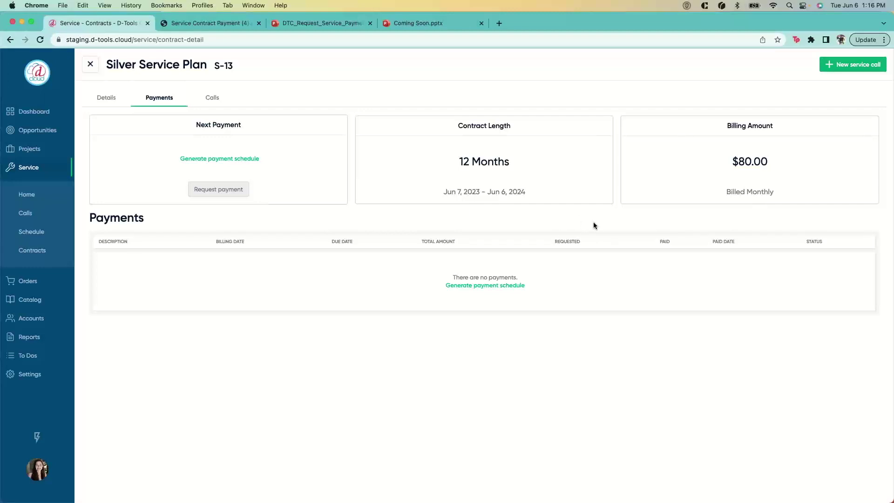
click(246, 160)
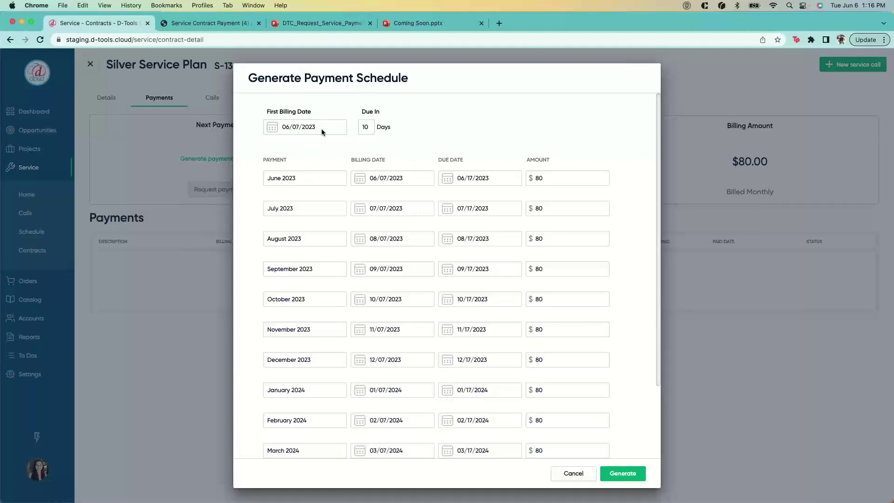
scroll(330, 298, down, 3)
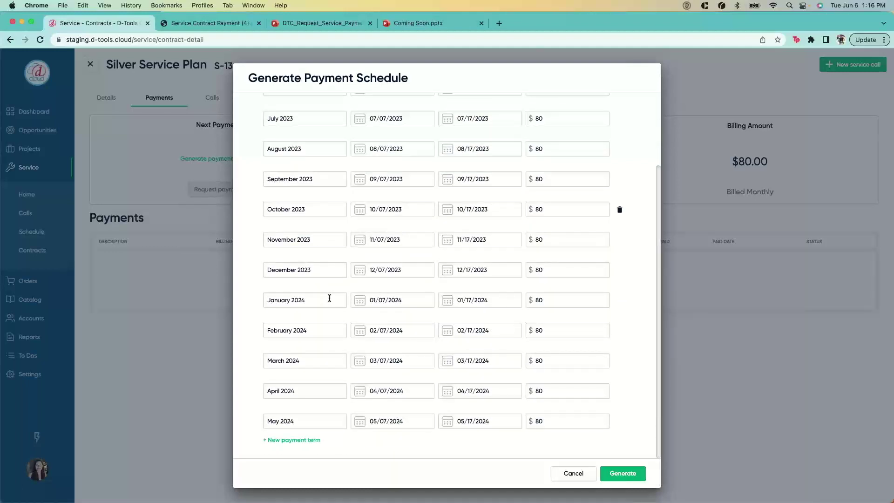
scroll(330, 298, up, 3)
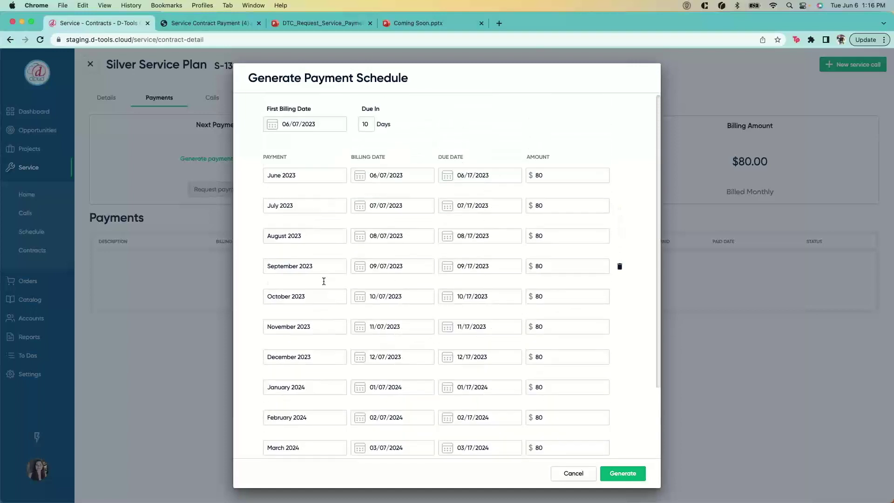
scroll(302, 298, down, 3)
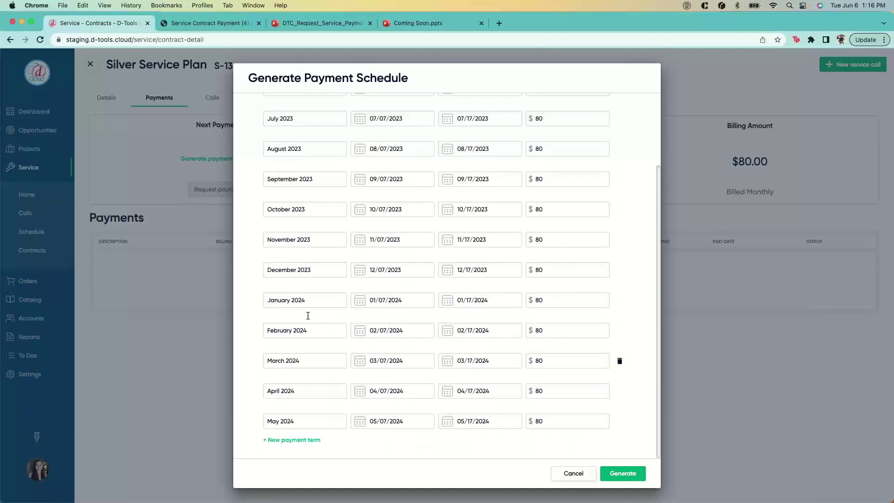
scroll(320, 279, up, 3)
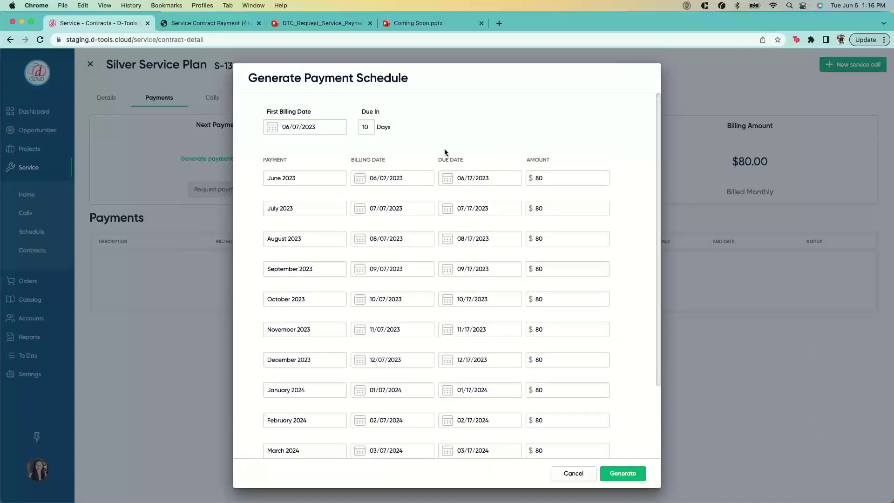
click(370, 127)
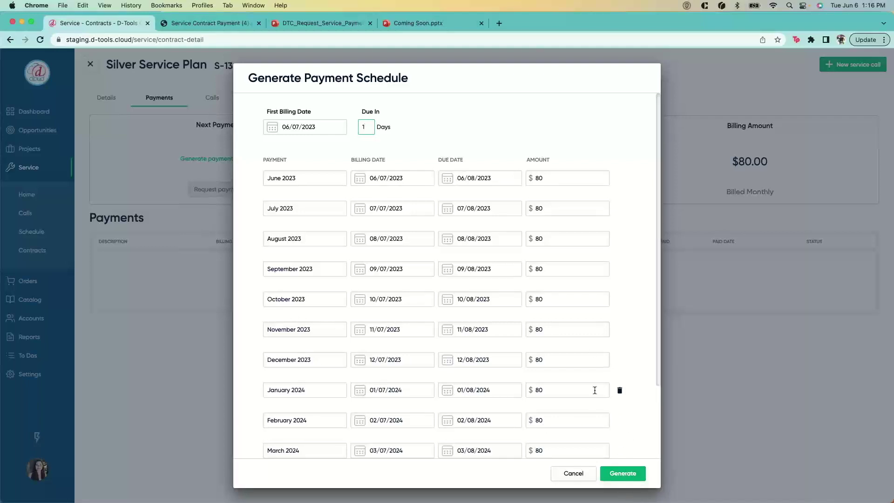
scroll(595, 389, down, 3)
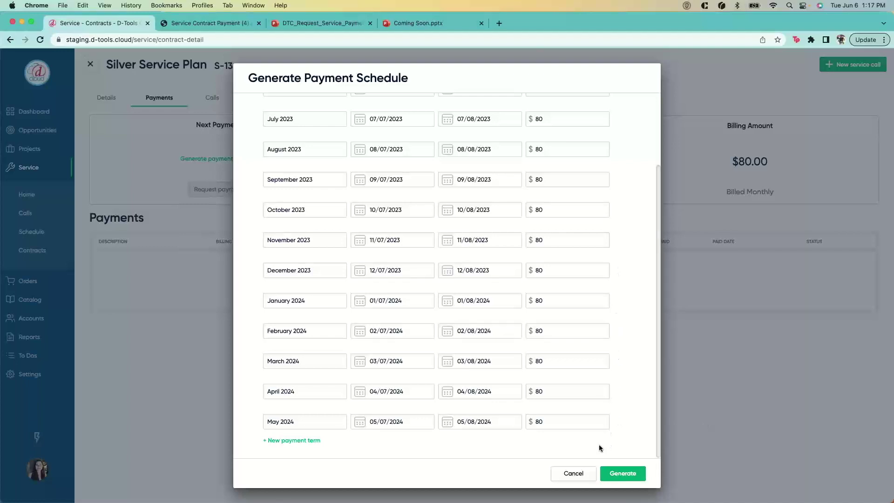
click(627, 475)
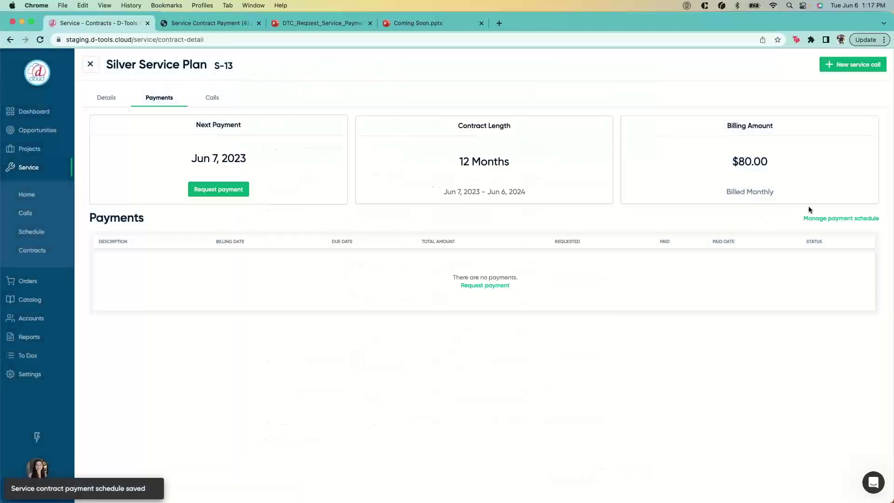
click(825, 219)
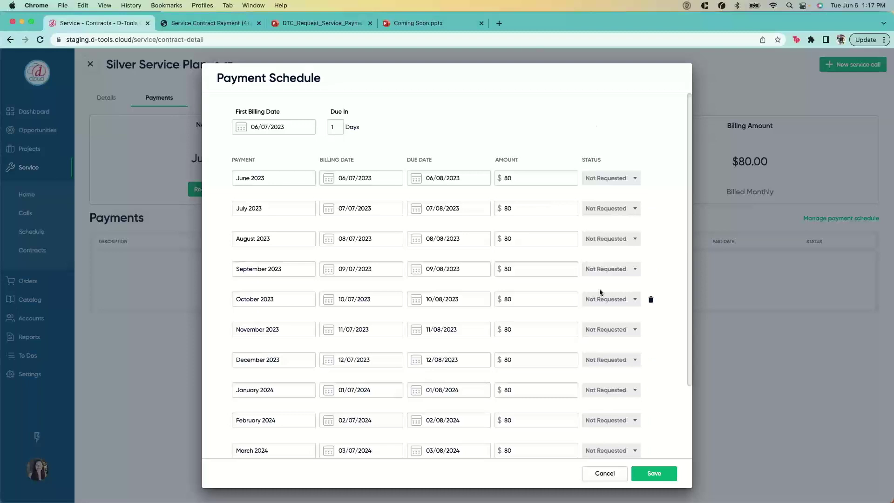
click(605, 473)
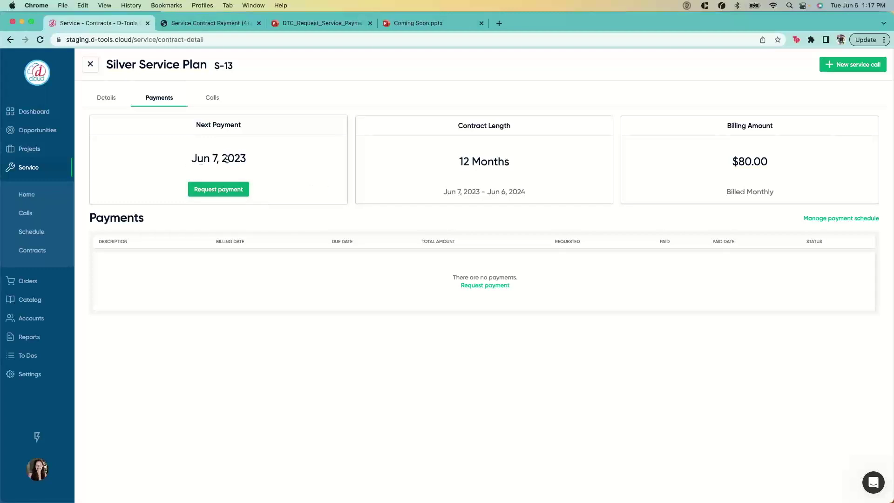
Step: Create a June 2023 payment request that displays the payment term schedule and uses Stripe processing with the Check method excluded
click(222, 191)
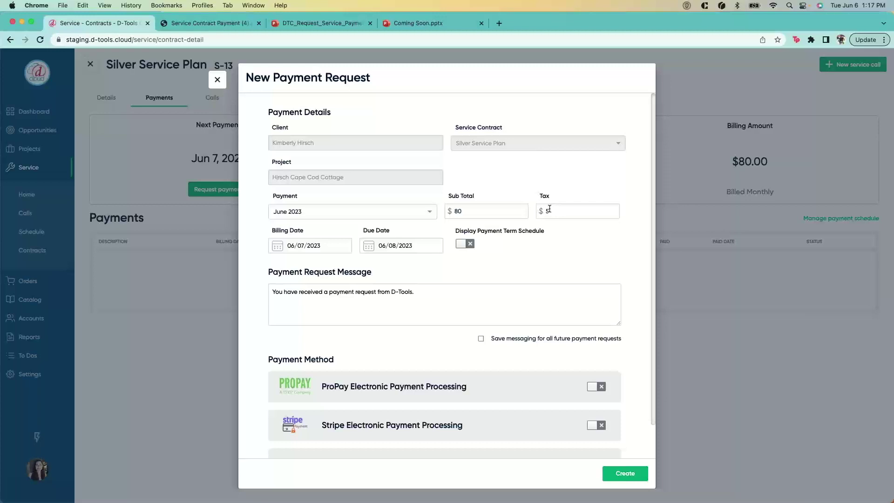
click(464, 247)
scroll(466, 298, down, 2)
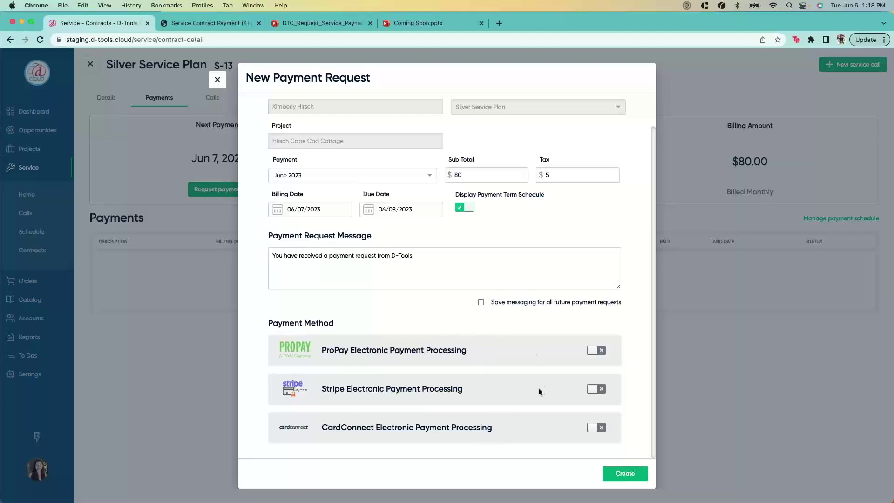
click(602, 389)
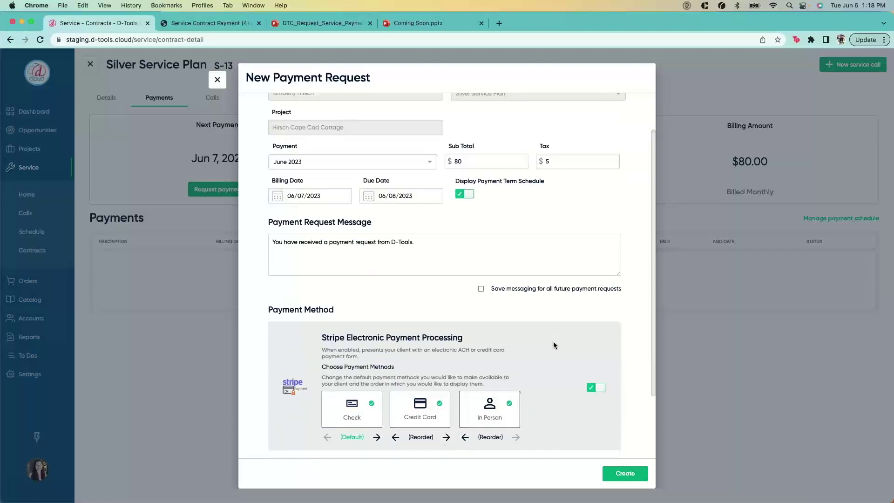
scroll(553, 345, down, 3)
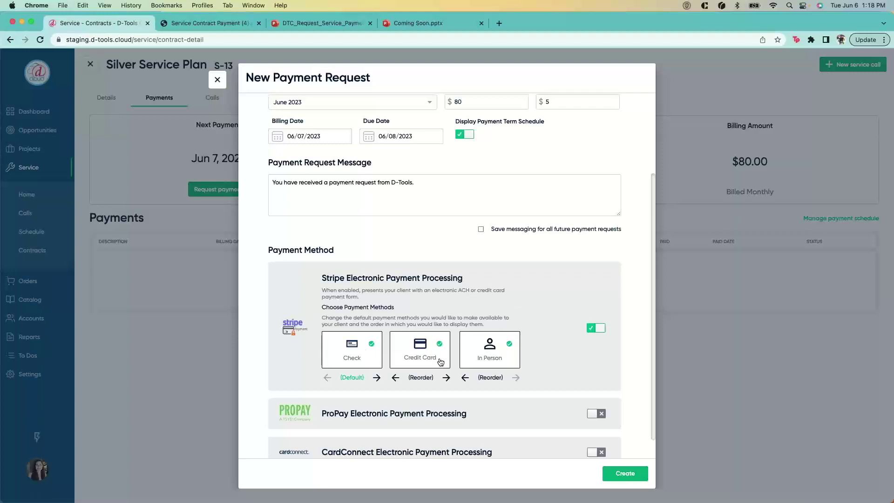
click(355, 358)
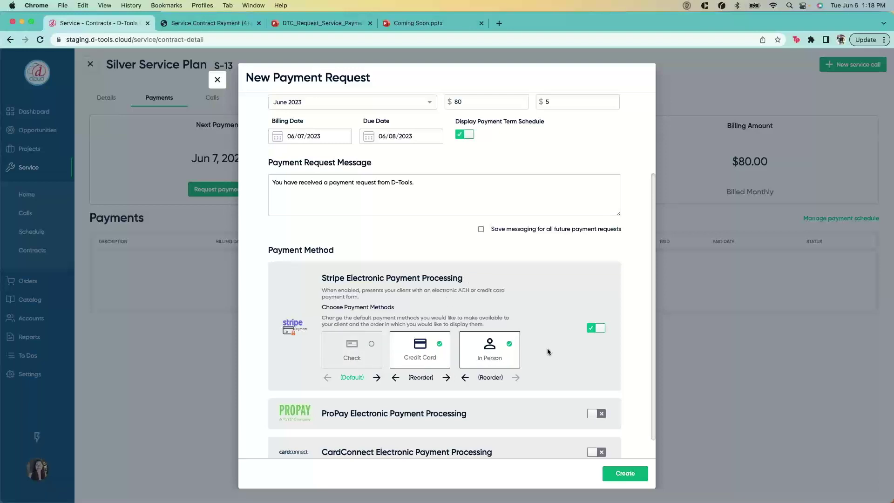
scroll(547, 349, down, 1)
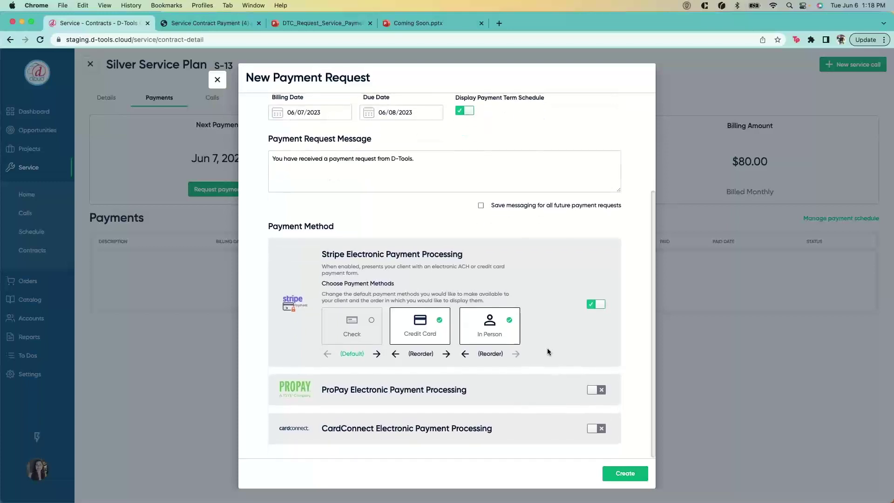
click(627, 474)
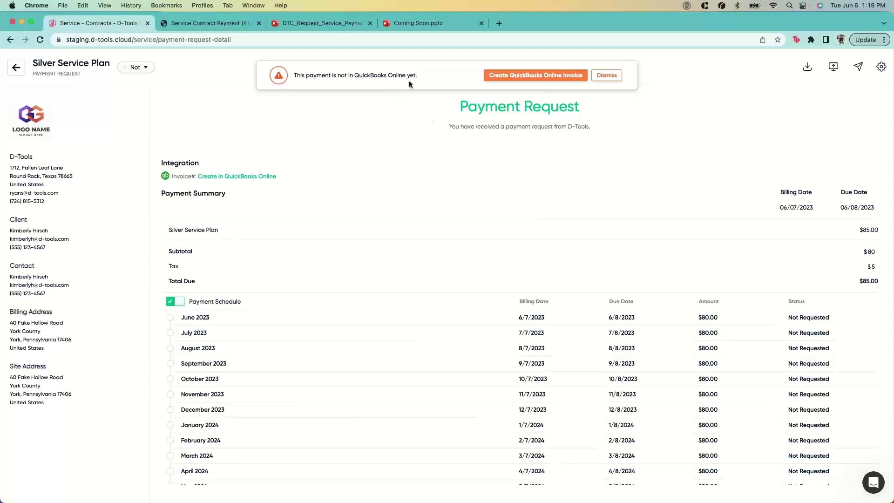
Step: Create a QuickBooks Online invoice for the payment request, adding Silver Service Plan as a Service item
click(497, 77)
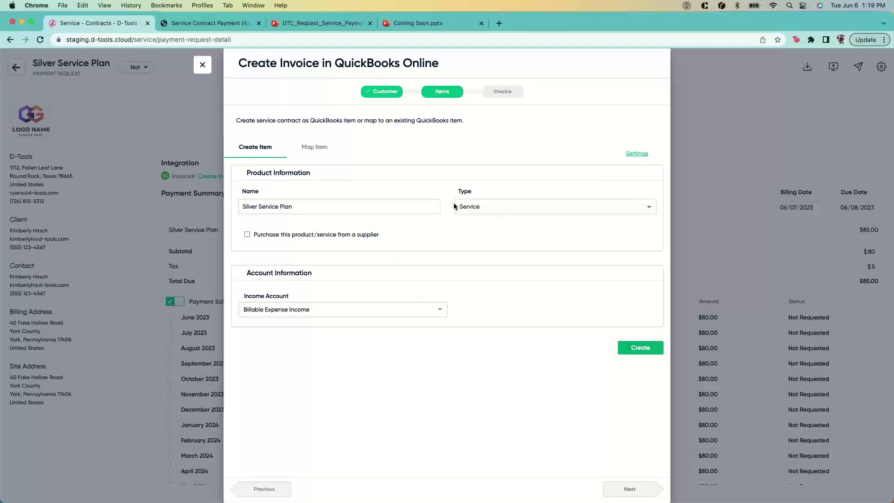
click(634, 350)
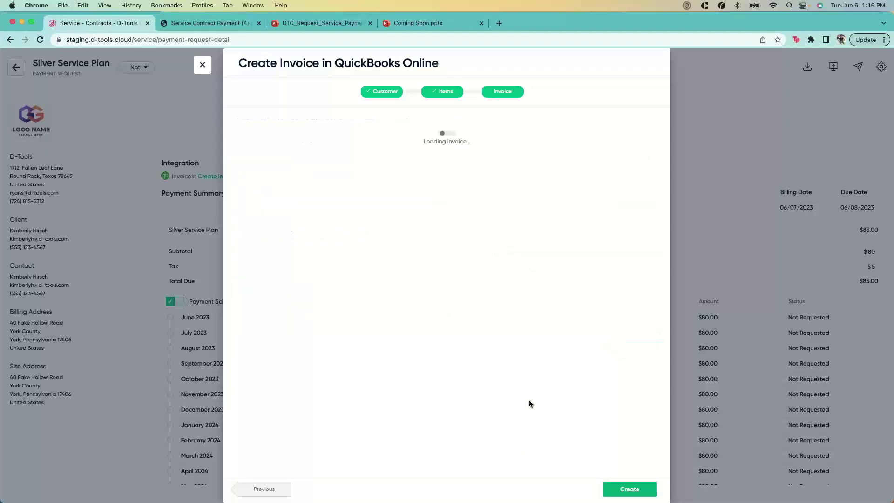
click(630, 489)
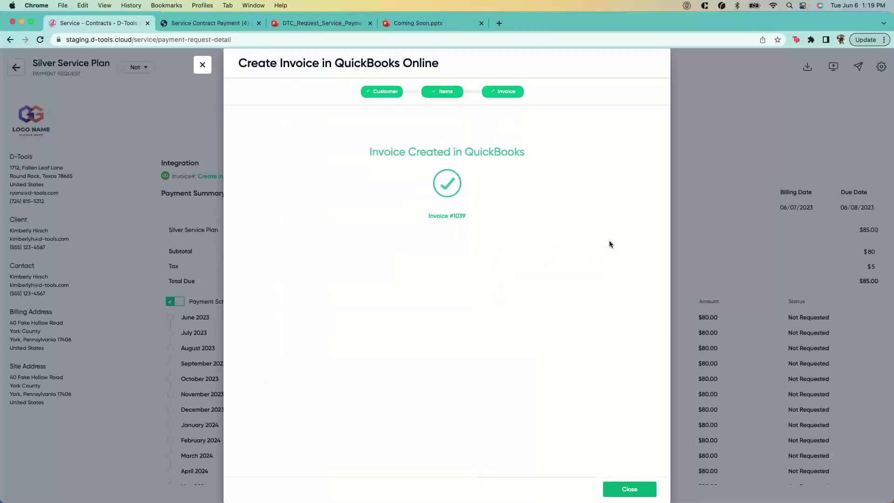
click(203, 65)
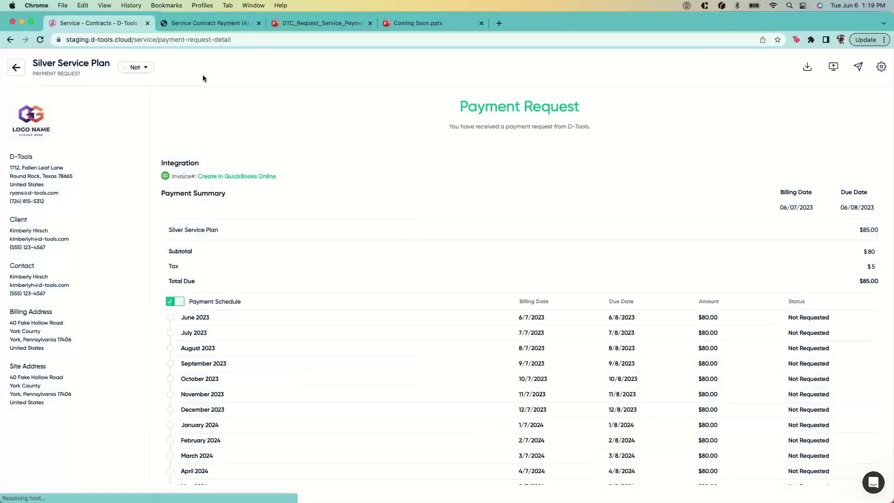
Step: Review the payment request's QuickBooks invoice link, billing date, payment summary and payment schedule
mouse_move(211, 176)
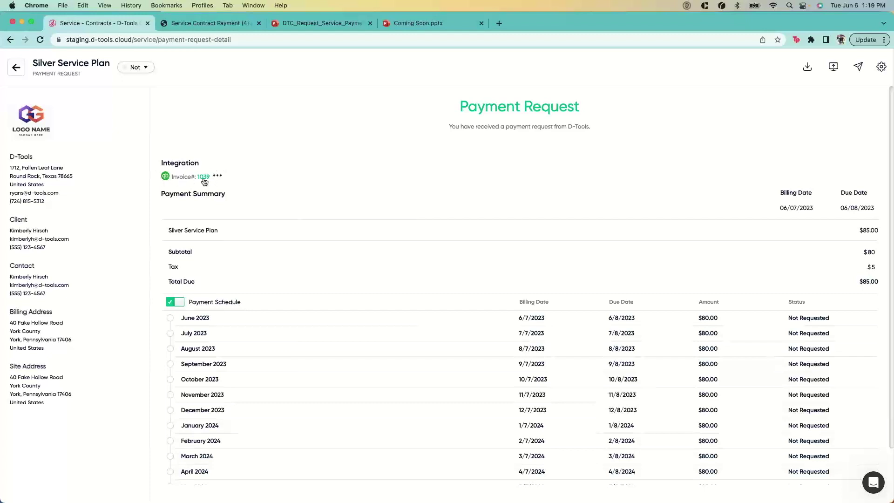
scroll(362, 188, down, 2)
scroll(361, 189, up, 2)
mouse_move(252, 166)
click(807, 210)
click(737, 192)
scroll(519, 281, down, 2)
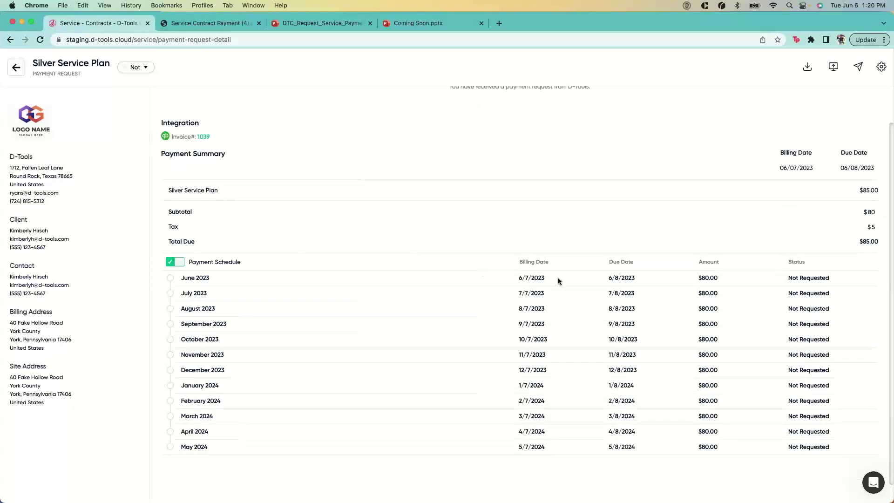
Step: Hide the payment schedule on the payment request and show it again
click(176, 267)
click(180, 302)
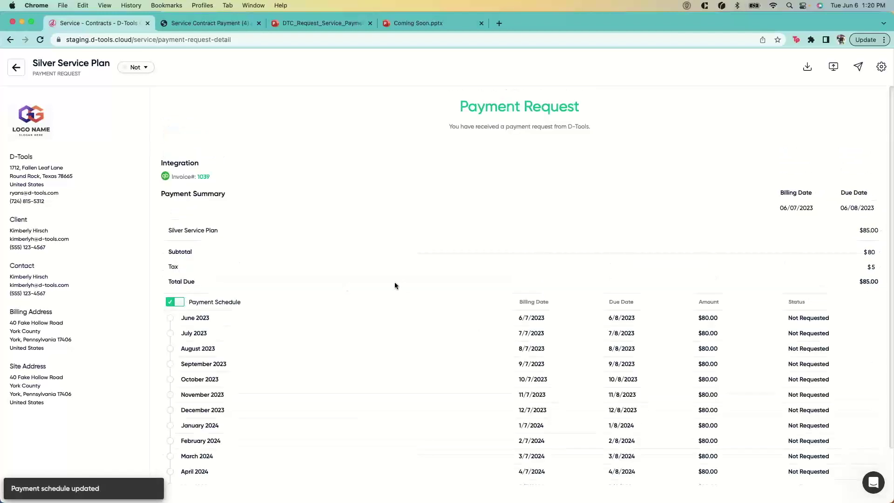
scroll(432, 255, down, 2)
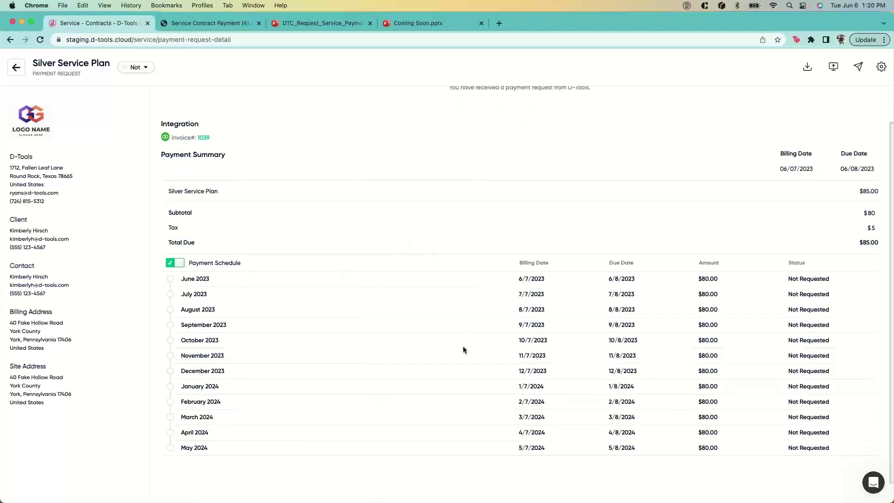
scroll(461, 348, up, 2)
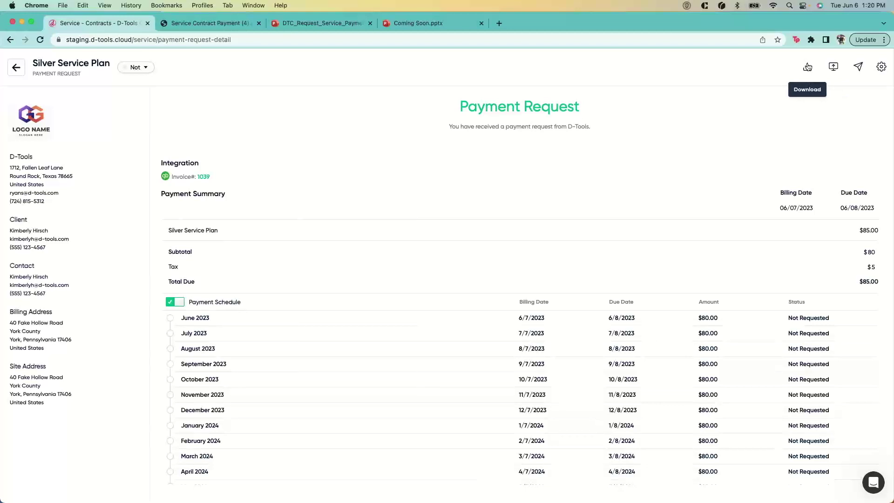
Step: Review the downloaded Service Contract Payment (4).pdf as a sample printout, and return to the Silver Service Plan payment request
click(227, 24)
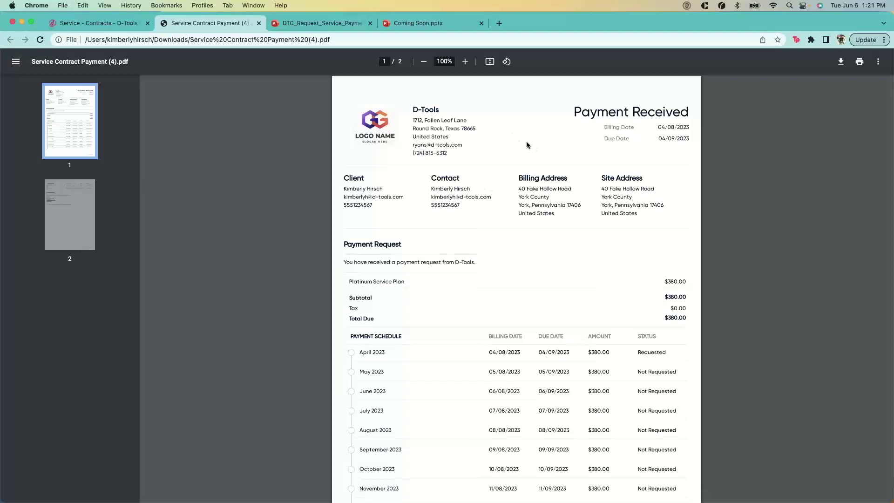
scroll(526, 142, down, 2)
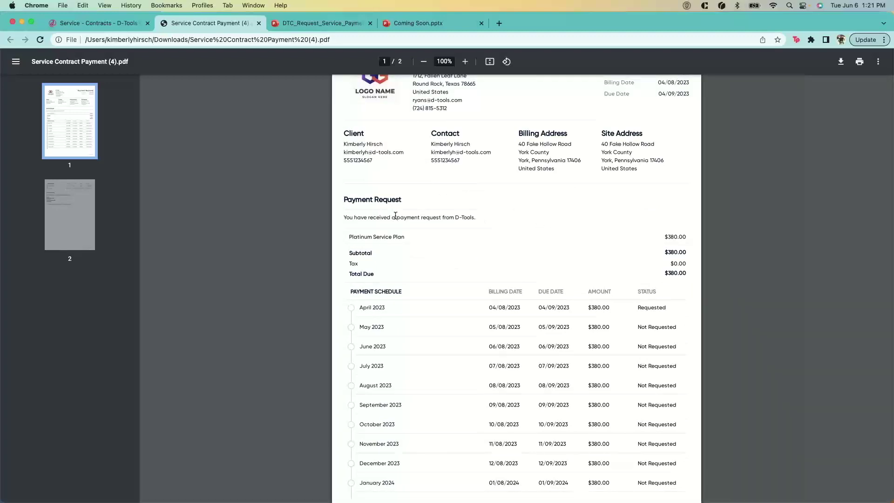
scroll(519, 266, down, 5)
scroll(519, 266, up, 7)
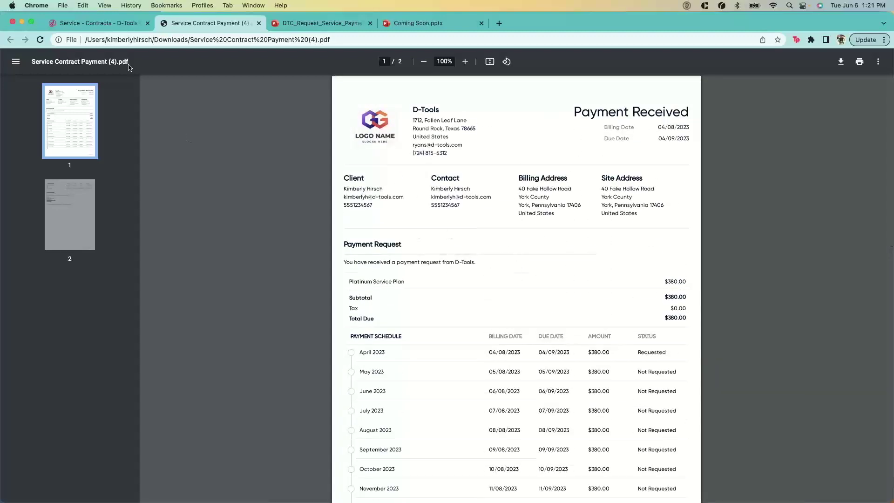
click(121, 24)
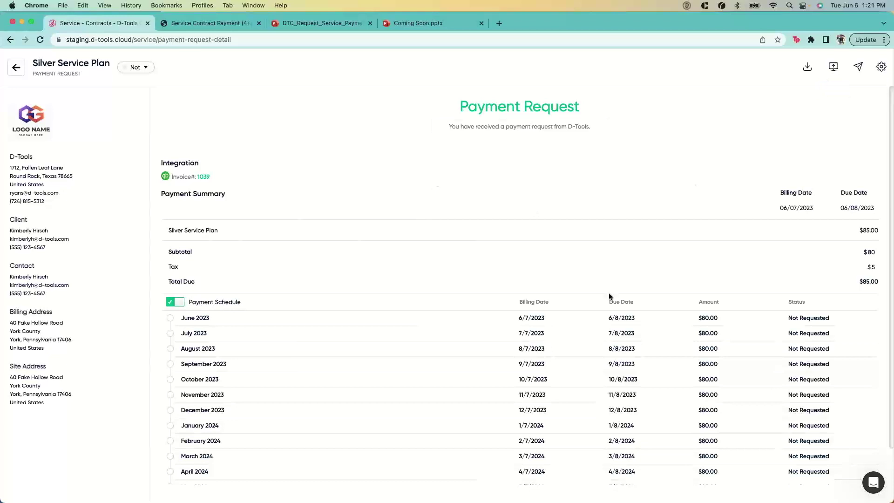
Step: Preview the Silver Service Plan payment request as the client sees it, and return to the request
click(832, 70)
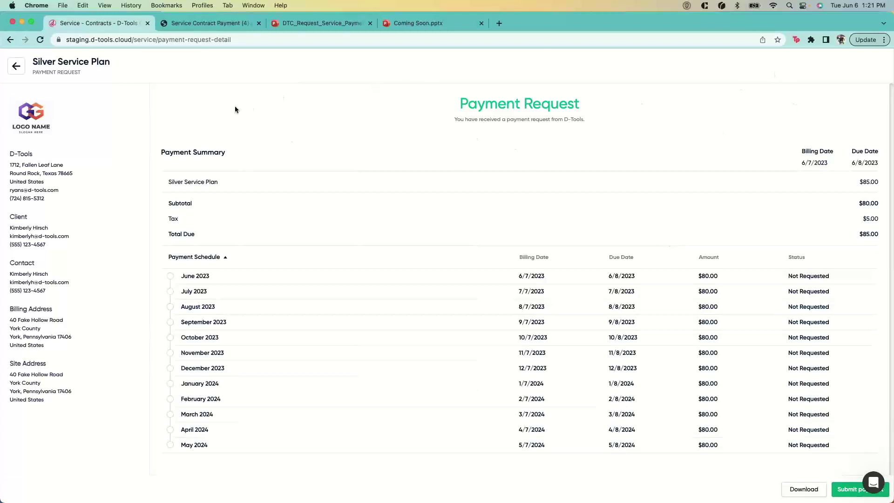
click(17, 67)
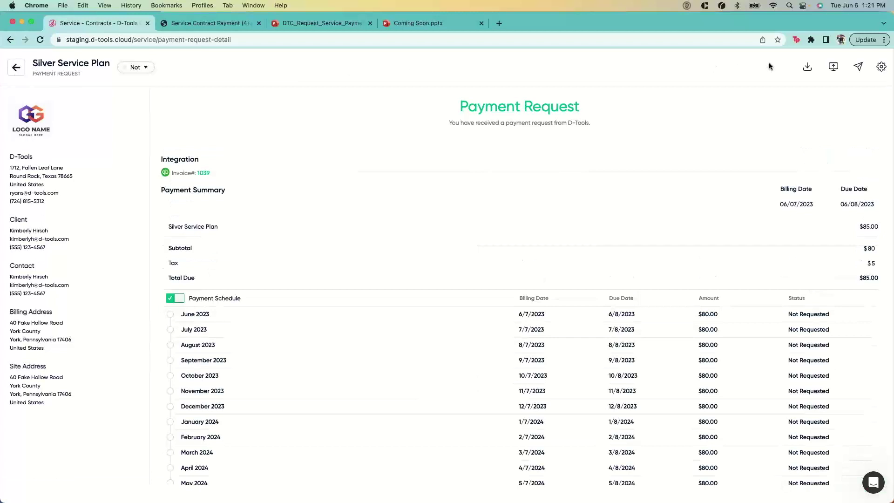
Step: Email the payment request to the client contact, keeping the default subject, message and copy recipient
click(860, 69)
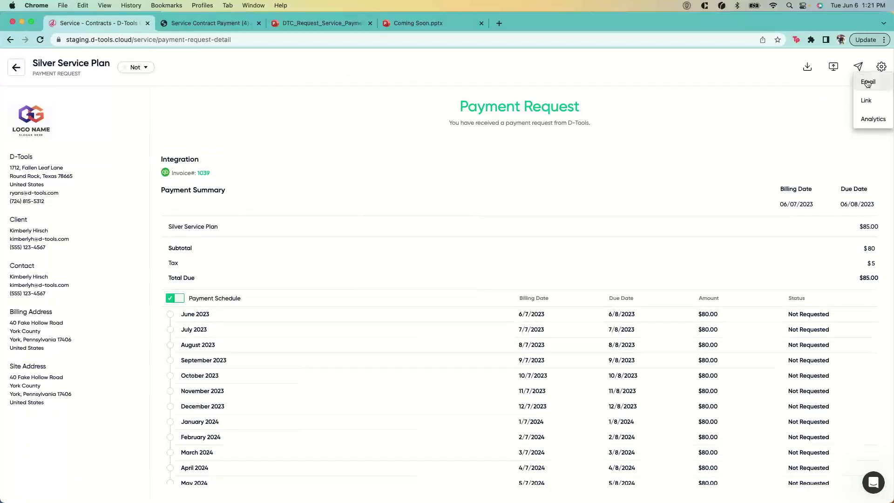
click(867, 83)
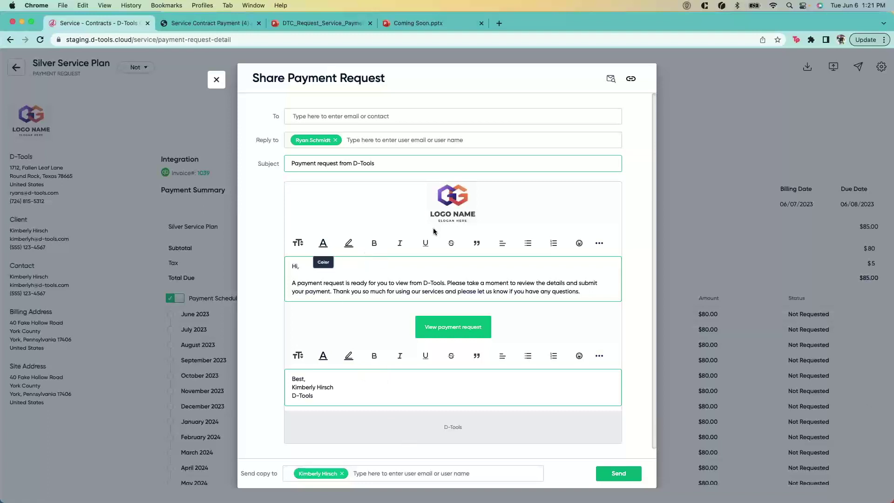
click(339, 116)
click(332, 153)
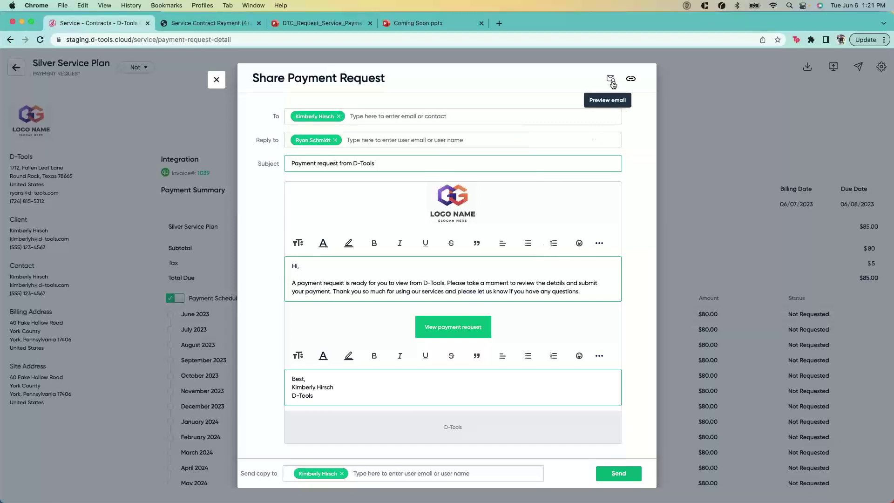
scroll(597, 324, down, 1)
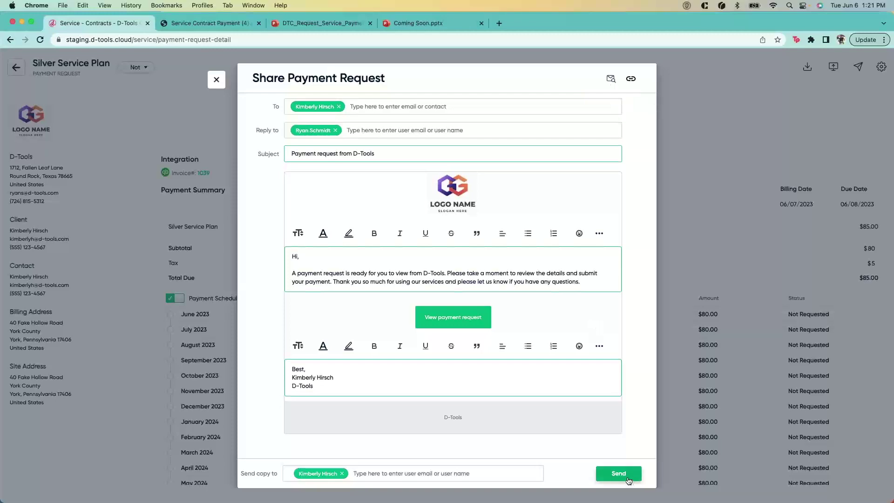
click(628, 479)
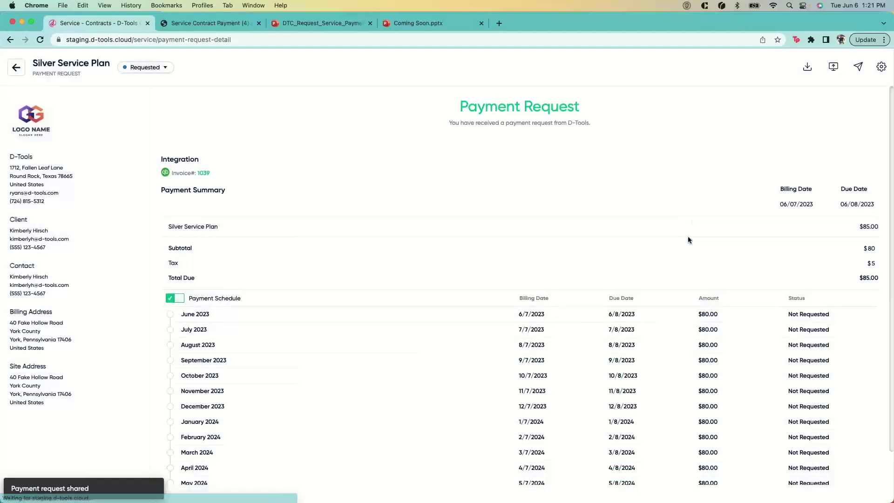
Step: Copy the recipient's share link for the payment request and close the sharing window
click(859, 67)
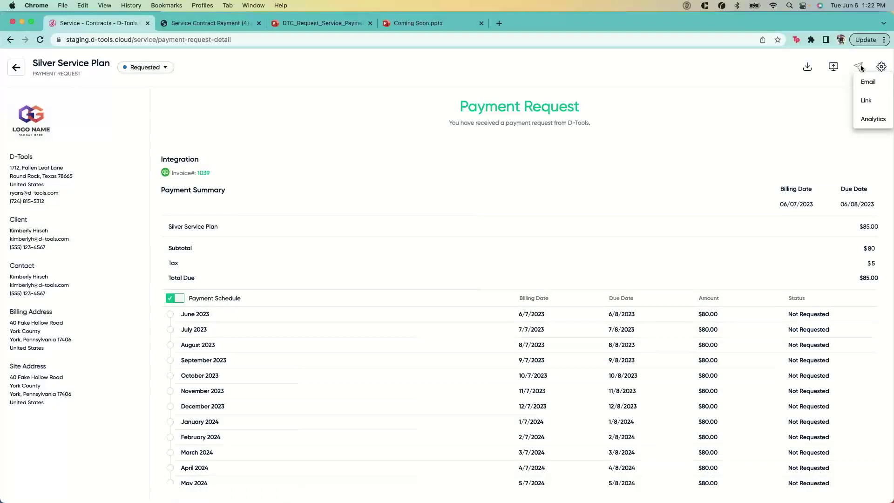
click(867, 101)
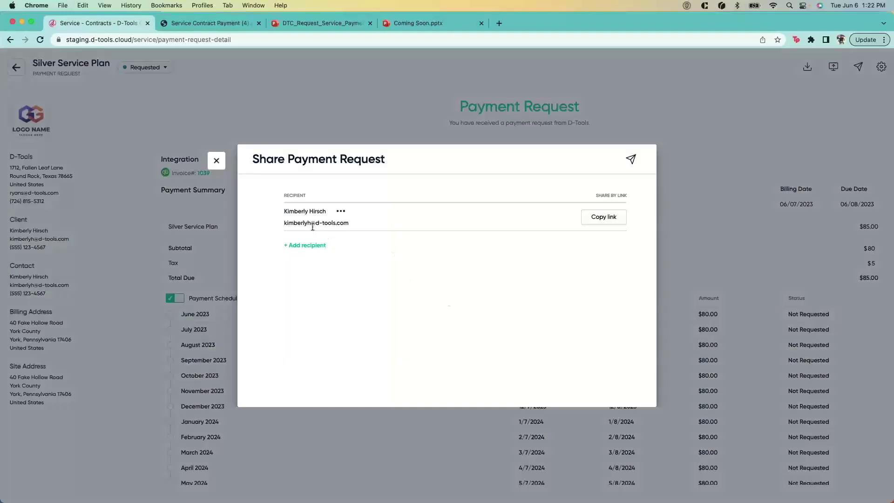
click(595, 219)
click(216, 160)
Step: Review the payment request's email analytics and the additional settings options available for it
click(858, 67)
click(863, 120)
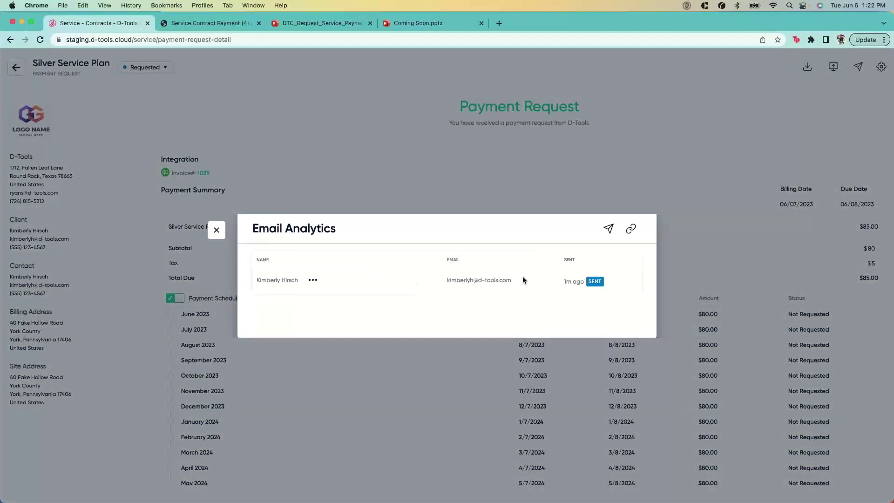
mouse_move(301, 284)
click(217, 230)
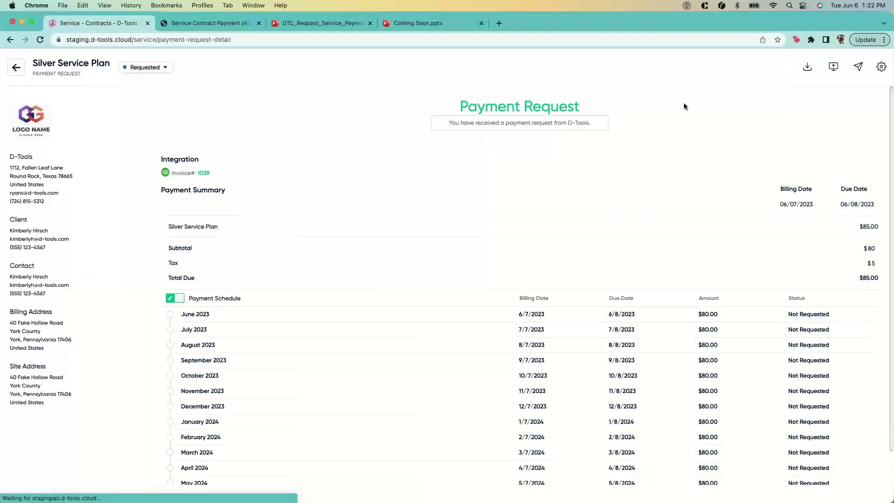
click(882, 68)
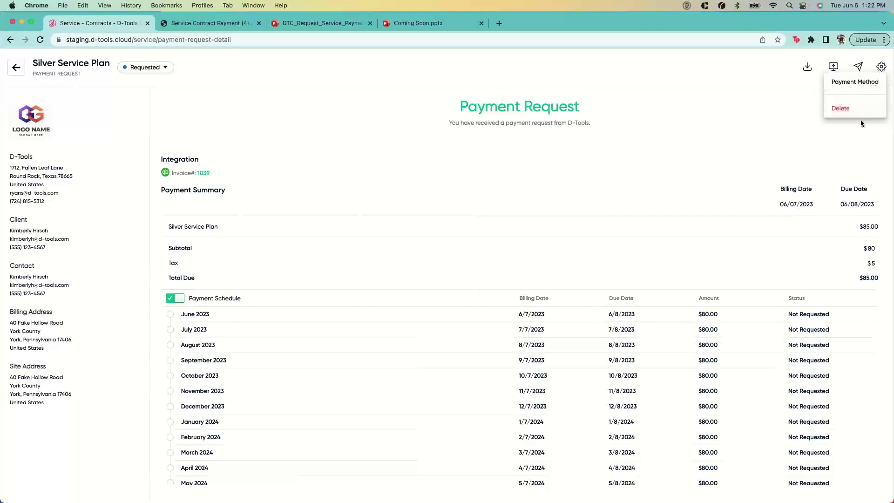
click(881, 67)
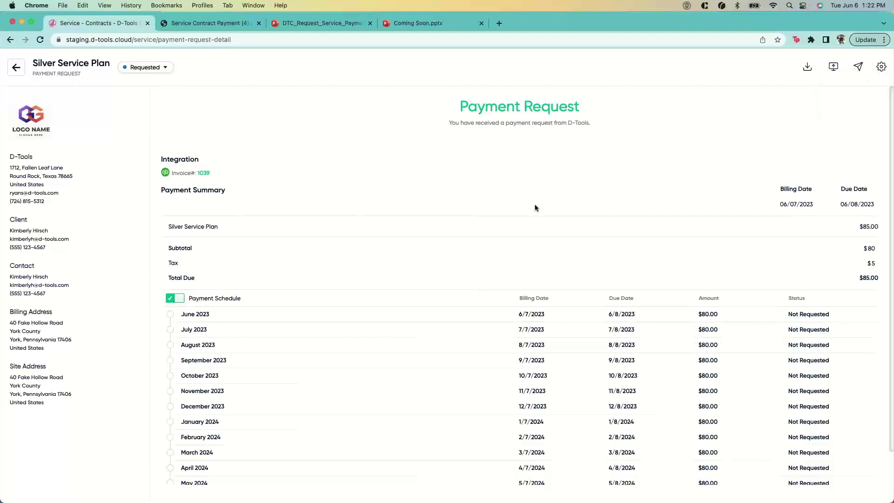
Step: Return to the Silver Service Plan contract's payments and review the status options for the June 2023 payment
click(17, 68)
click(143, 97)
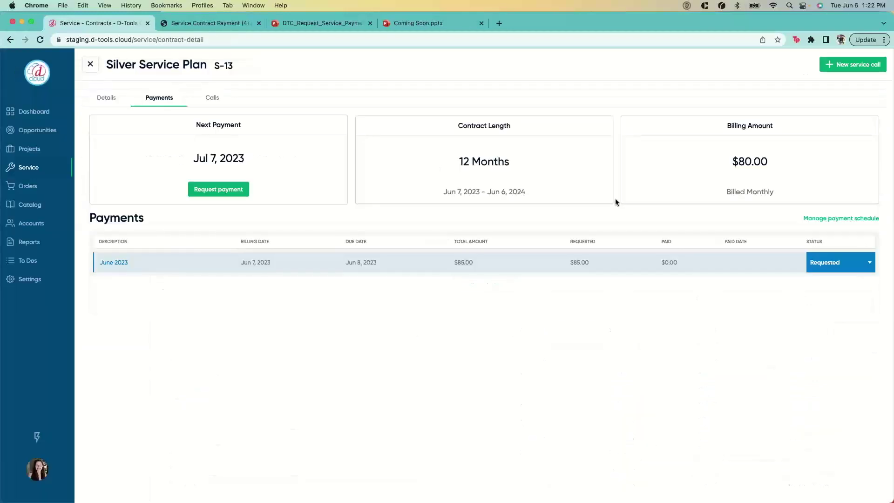
click(858, 266)
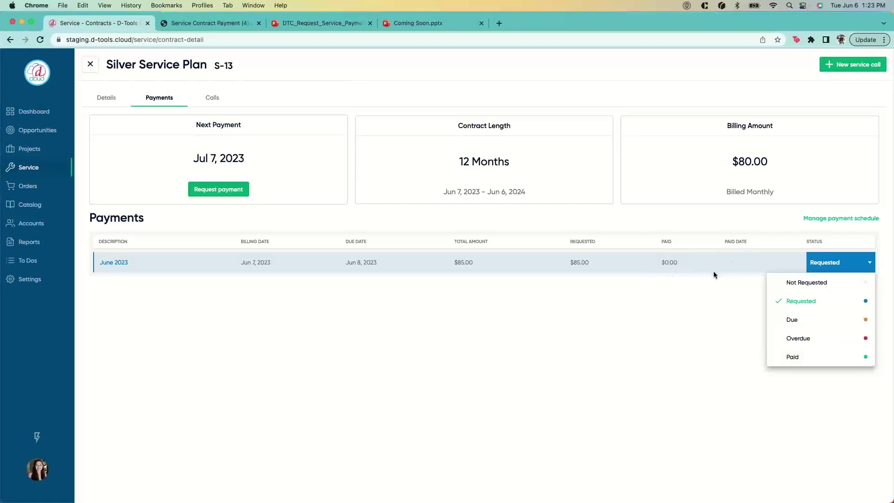
click(725, 298)
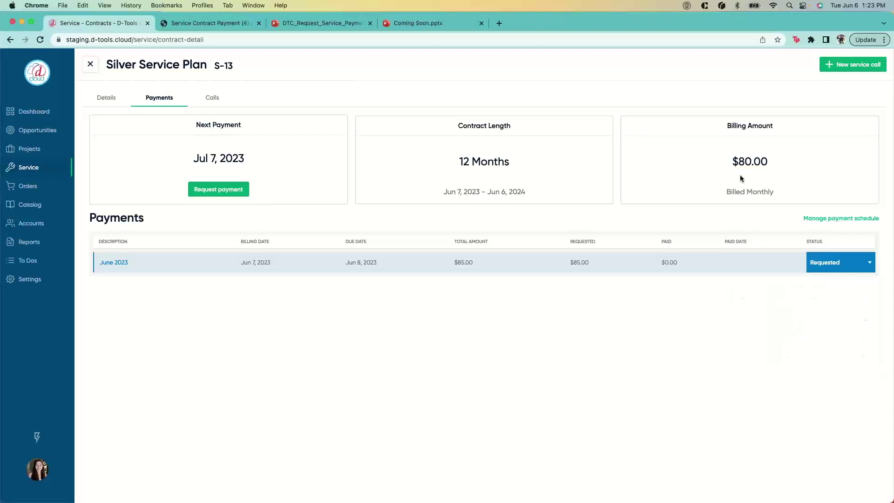
Step: Open the June 2023 payment request in client view and submit payment, signing with the signer's email and name
click(112, 262)
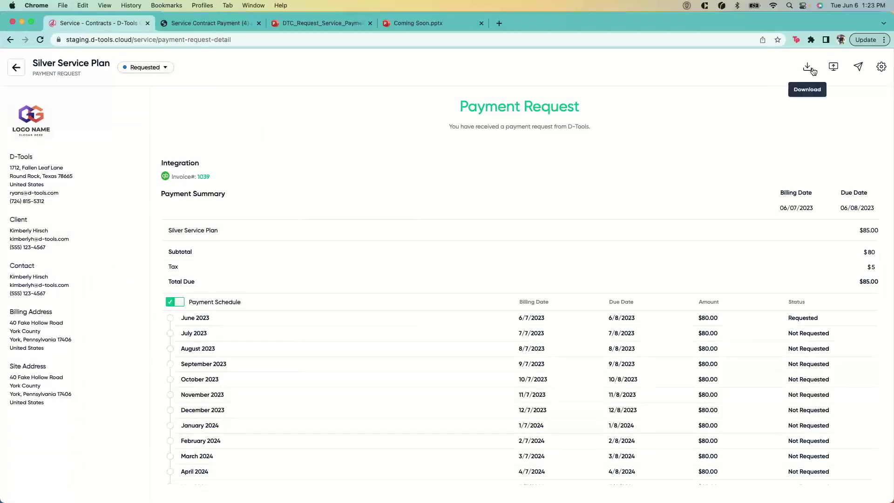
click(831, 69)
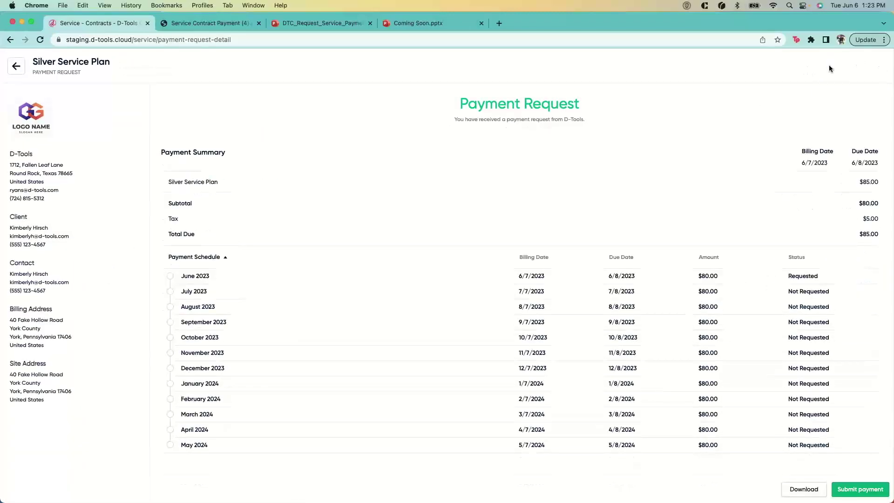
click(854, 493)
click(443, 249)
click(454, 269)
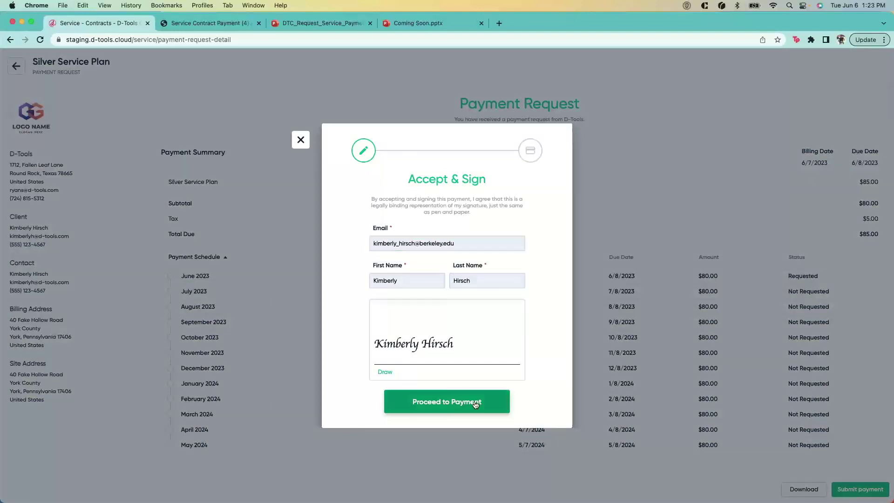
key(Return)
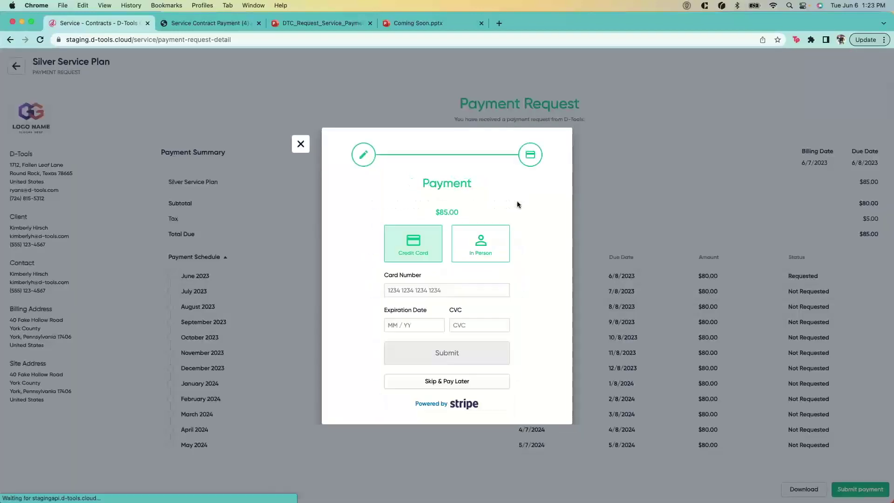
Step: Choose In Person as the payment method, proceed without payment, and check the June 2023 payment's status in the contract
click(486, 250)
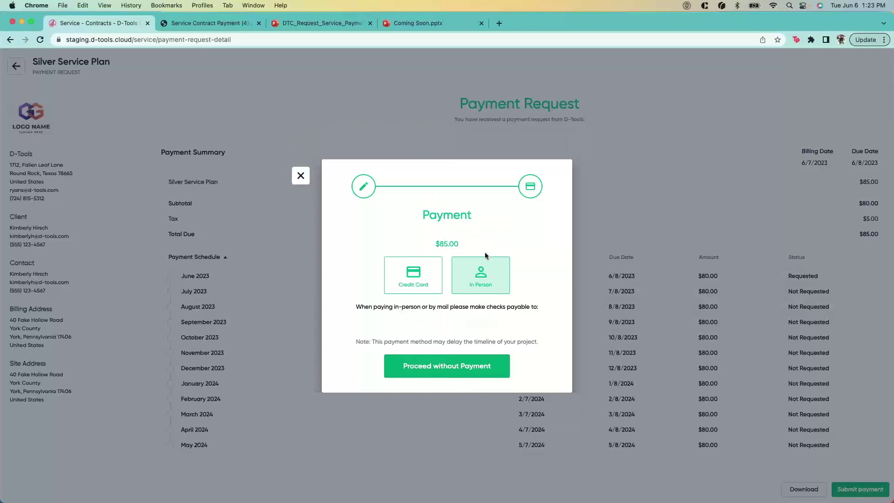
click(439, 367)
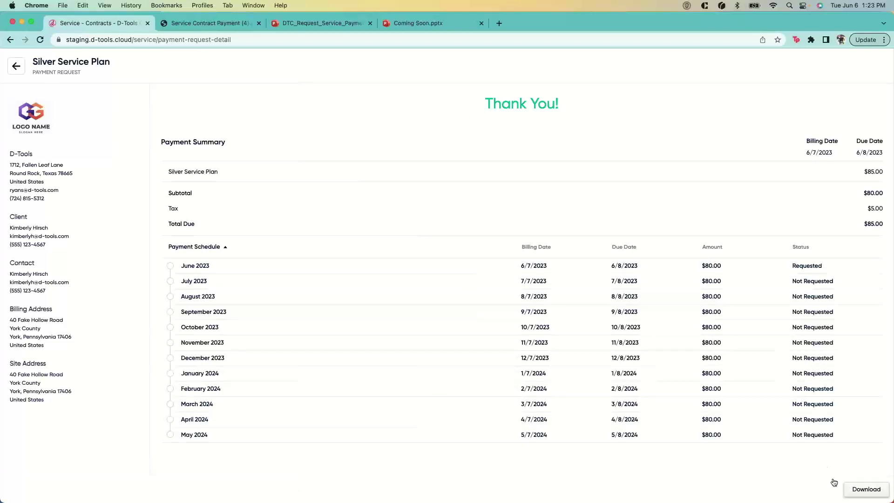
click(16, 66)
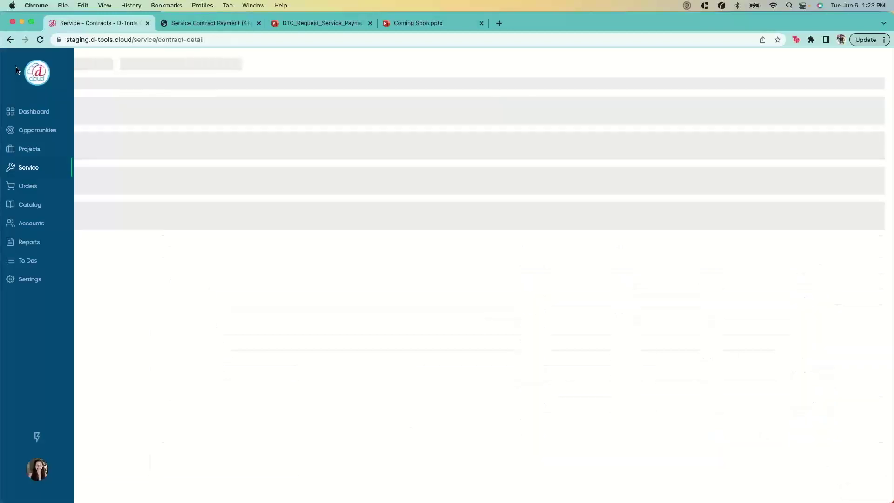
mouse_move(824, 269)
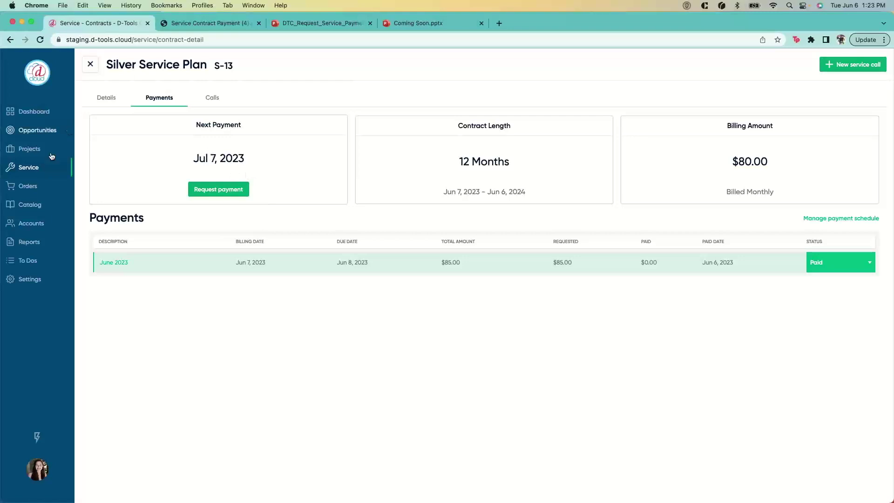
Step: Open the Jones and Associates Conference Room service call that is ready for payment request and review its work summary
click(29, 167)
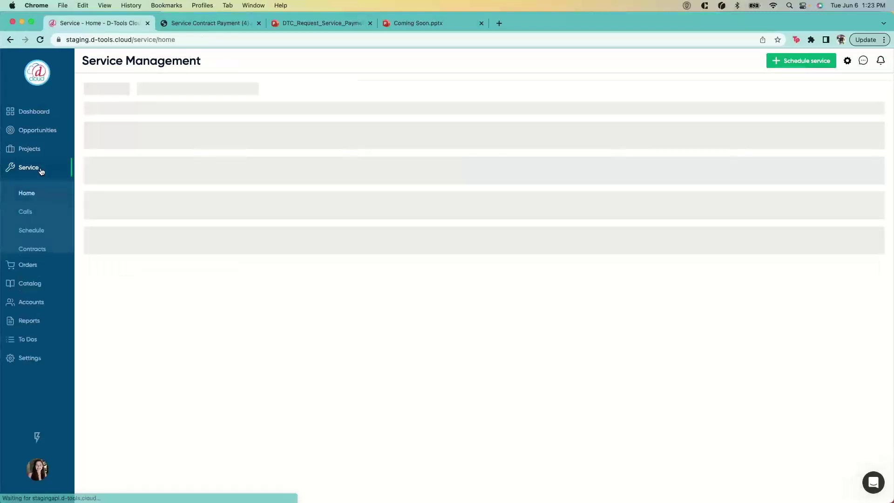
click(26, 214)
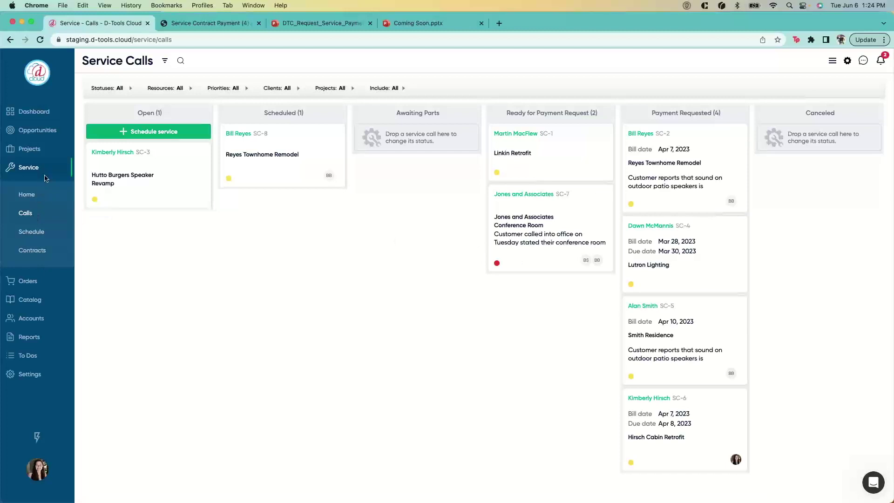
click(550, 222)
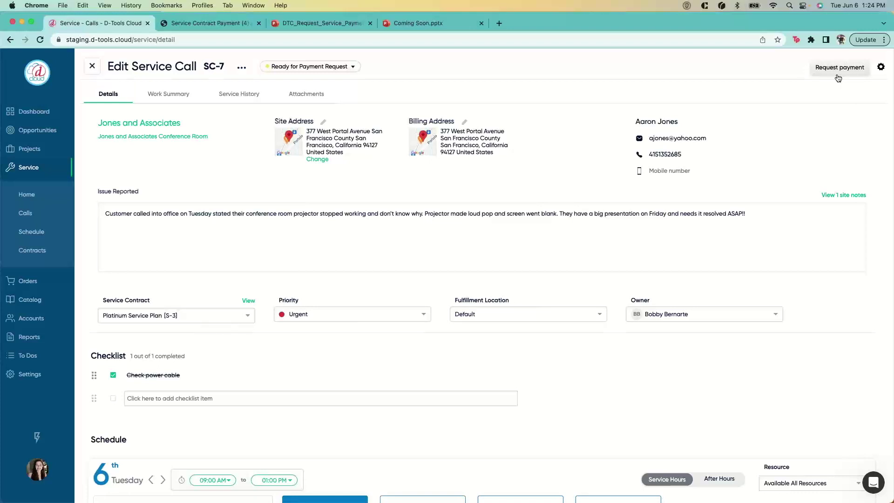
click(177, 98)
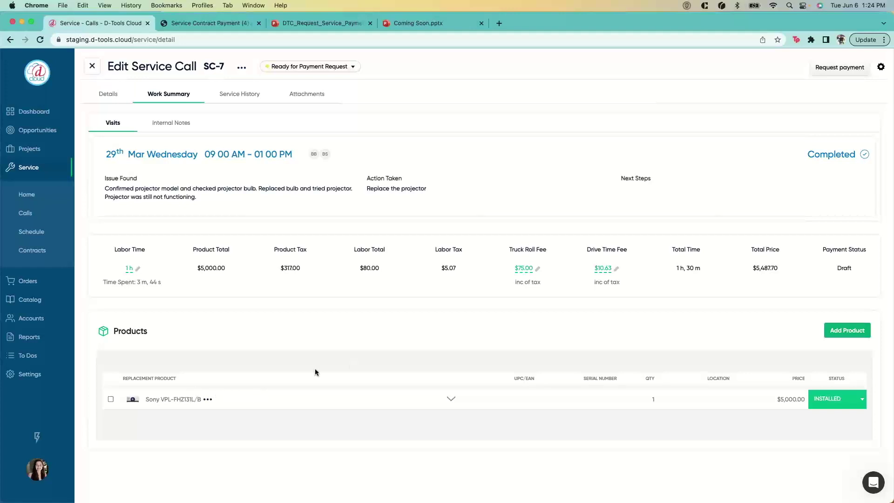
Step: Create a payment request for the service call with due date 06/07/2023, and review its service and cost details
click(818, 70)
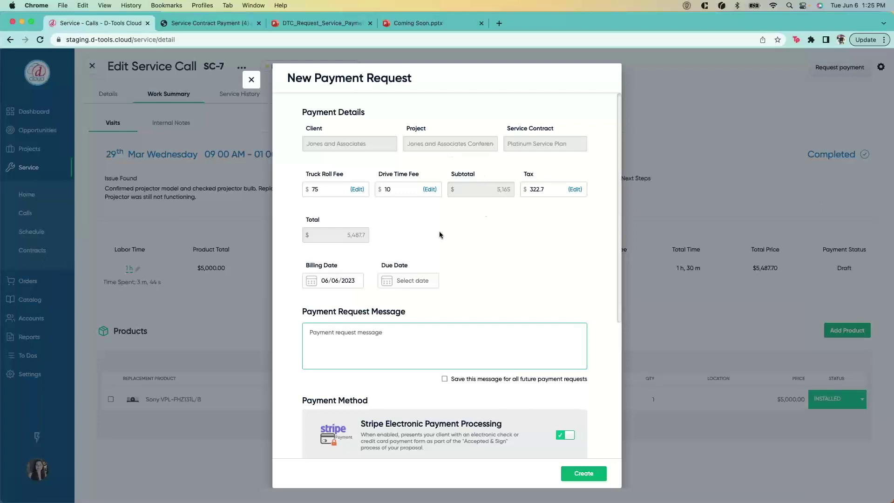
scroll(440, 231, down, 1)
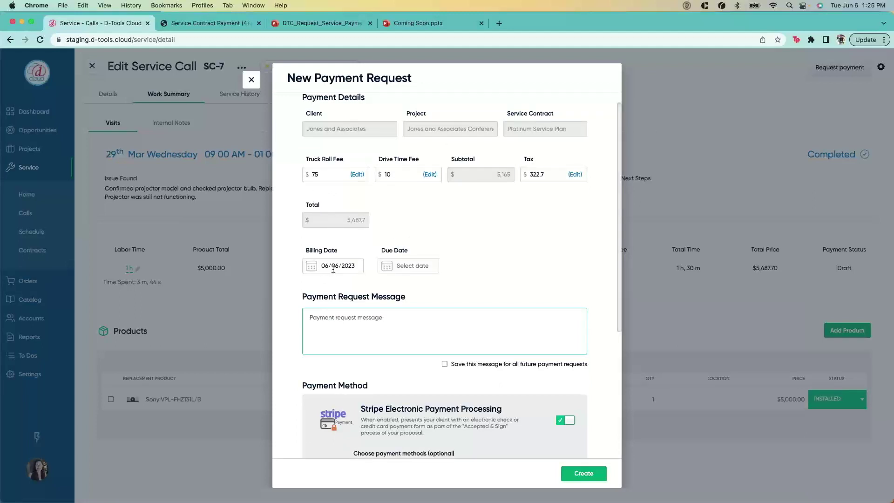
click(392, 270)
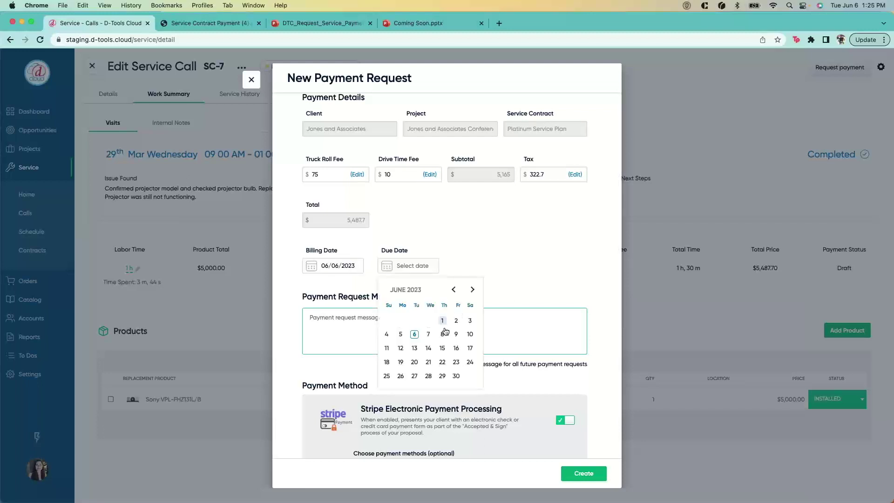
click(428, 334)
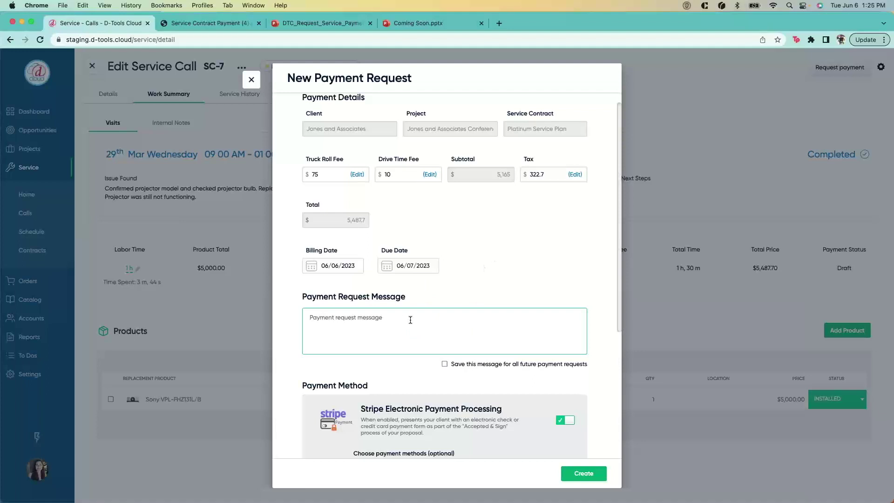
scroll(410, 320, down, 5)
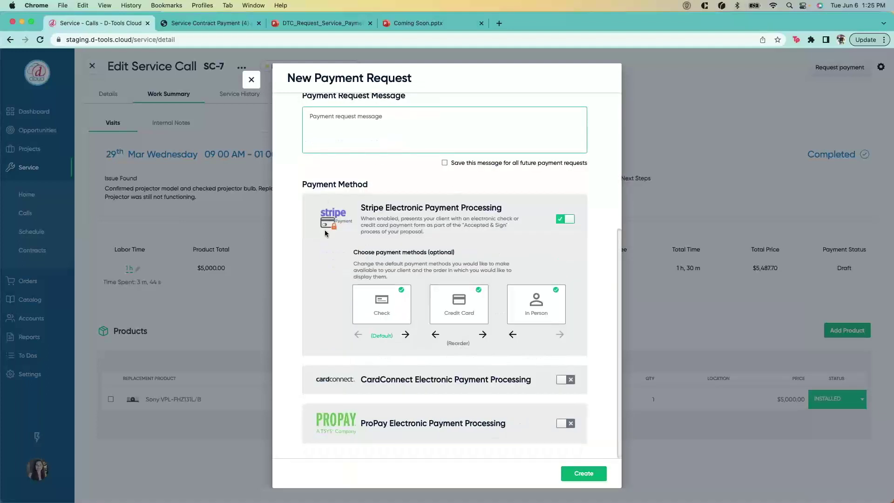
click(586, 474)
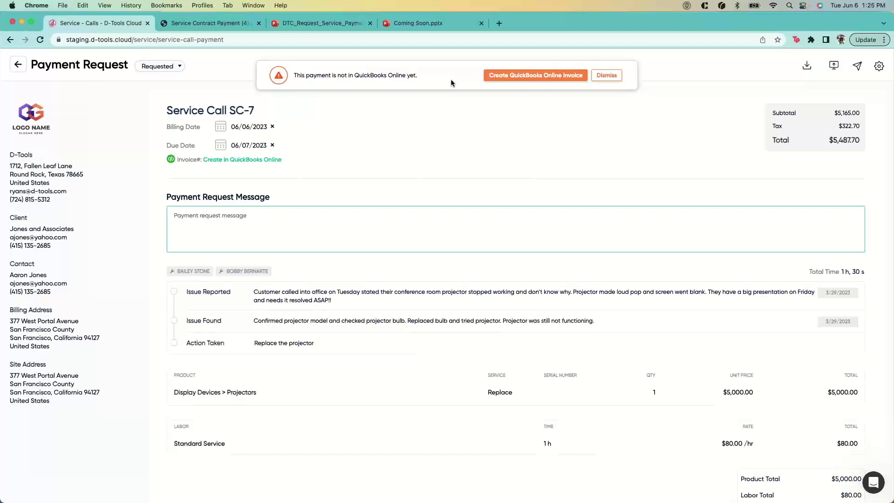
scroll(434, 257, down, 2)
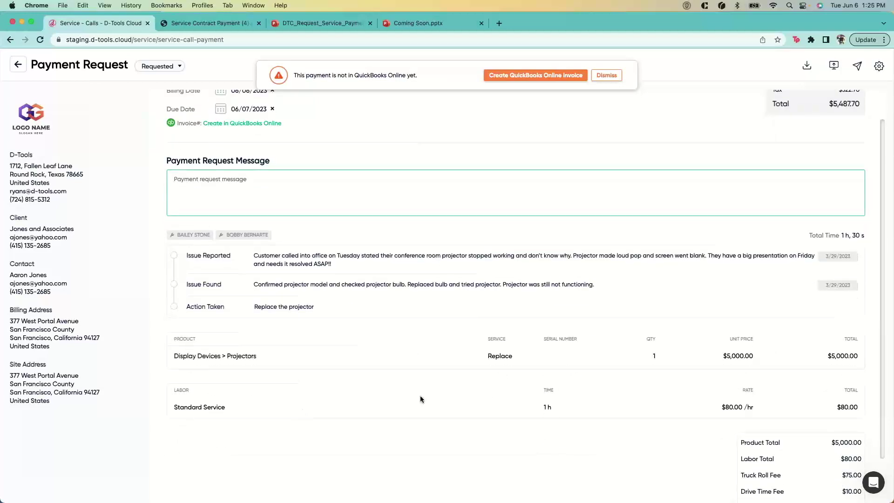
Step: Dismiss the QuickBooks Online invoice notice and review the payment request's billing date options, message field, work summary, product and labor charges, and totals
scroll(481, 279, up, 2)
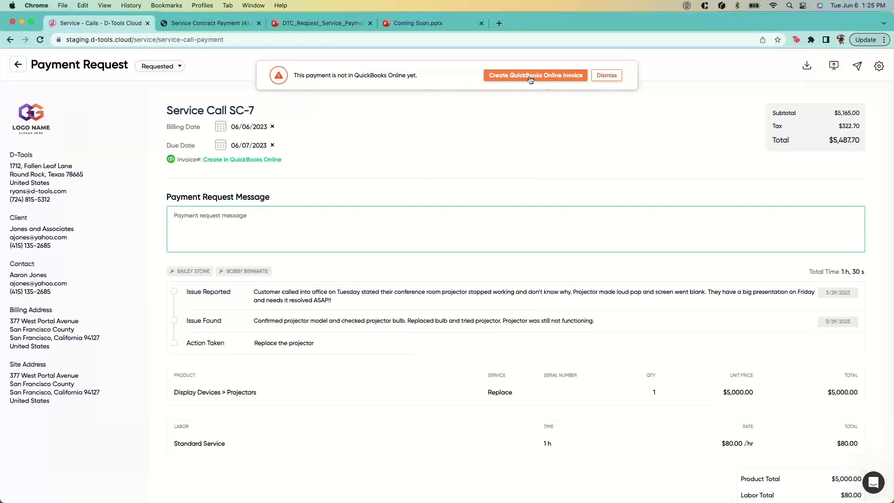
click(613, 78)
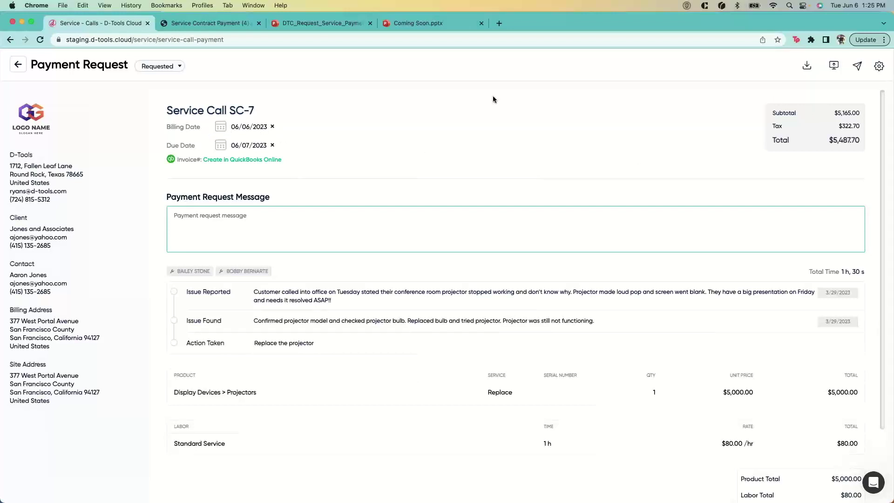
click(256, 127)
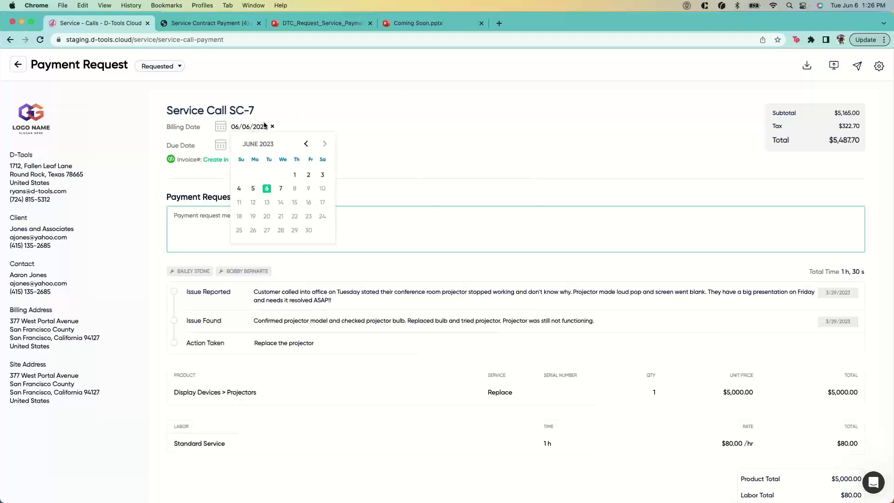
click(294, 123)
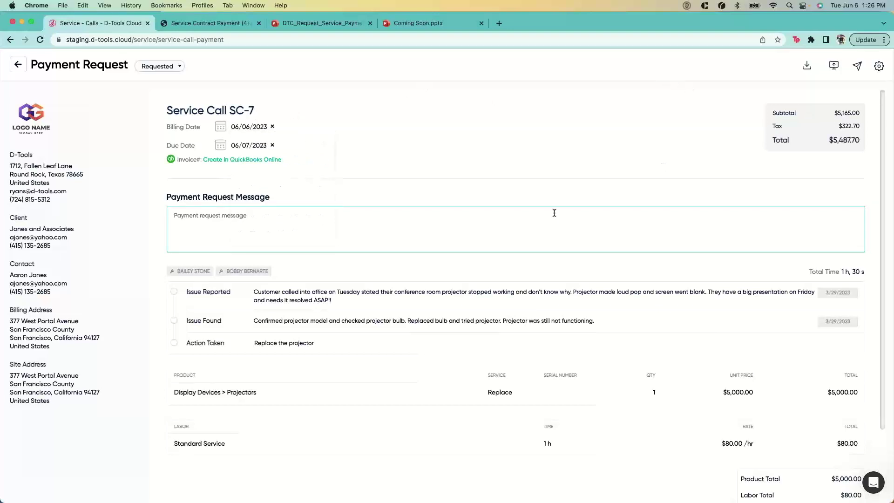
scroll(513, 211, down, 2)
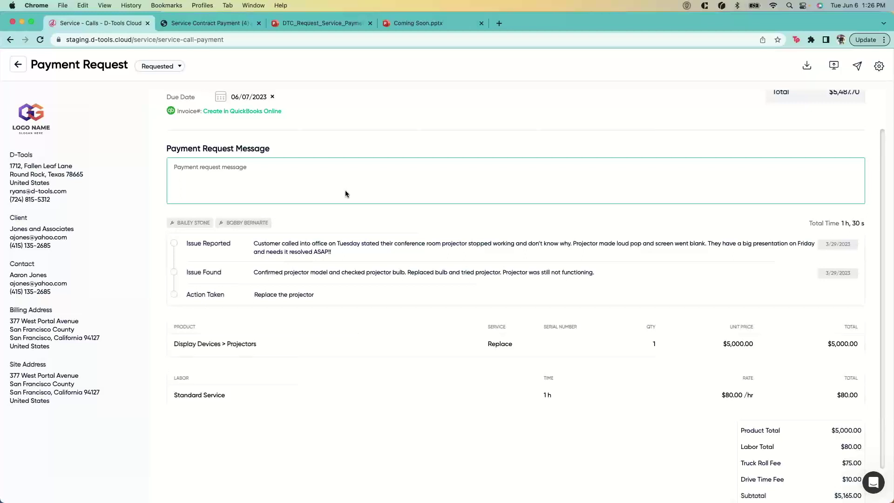
scroll(340, 195, down, 1)
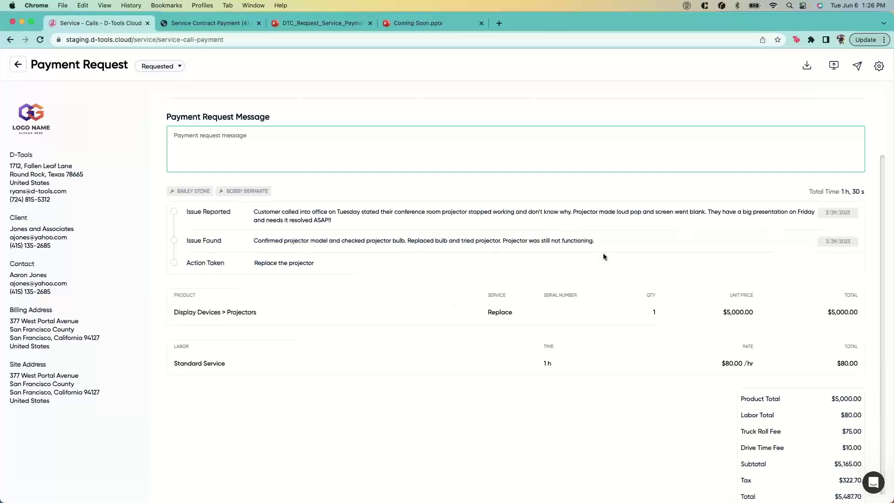
scroll(603, 256, down, 1)
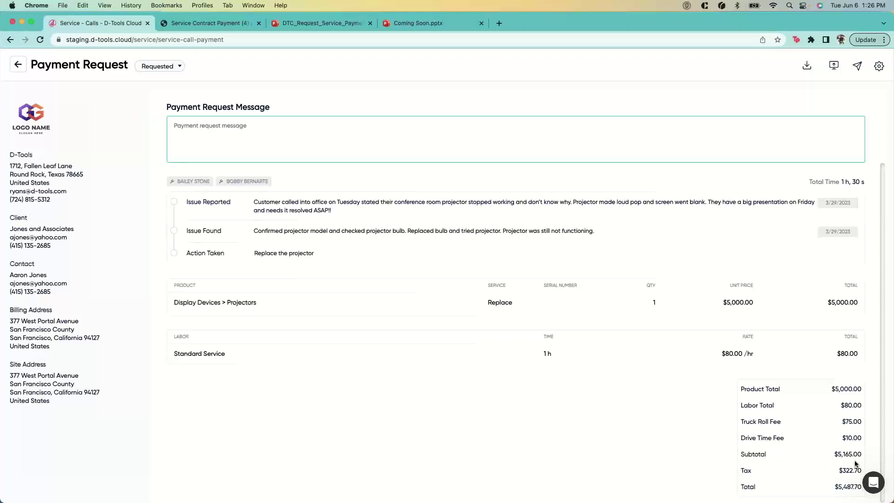
scroll(809, 421, up, 3)
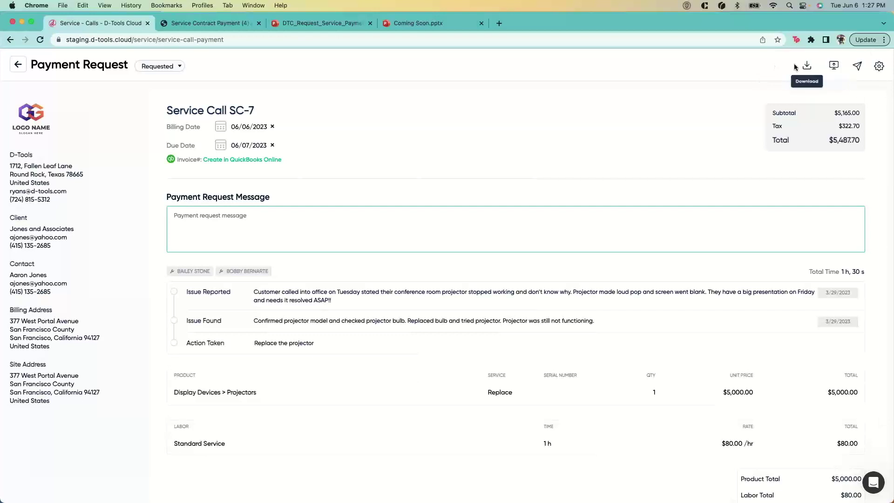
Step: Preview the service call payment request as the client sees it, check its charges, and return to the editable request
click(834, 65)
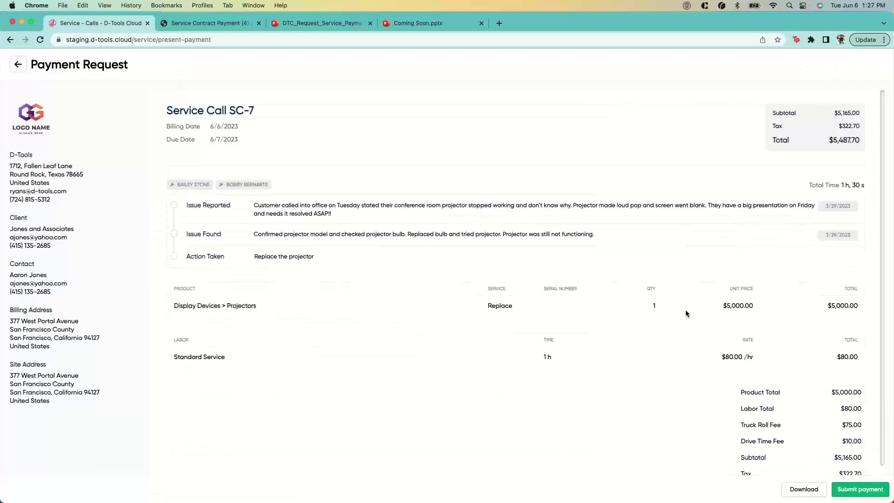
scroll(686, 309, down, 2)
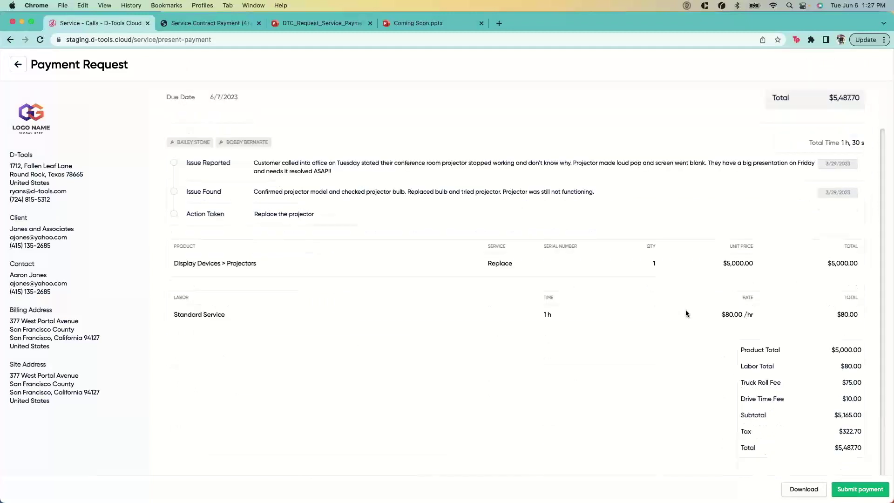
scroll(686, 309, up, 2)
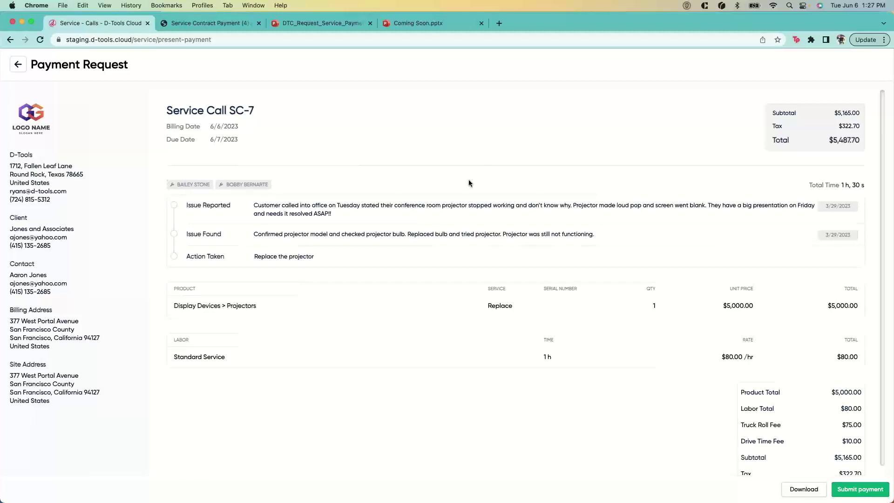
click(18, 65)
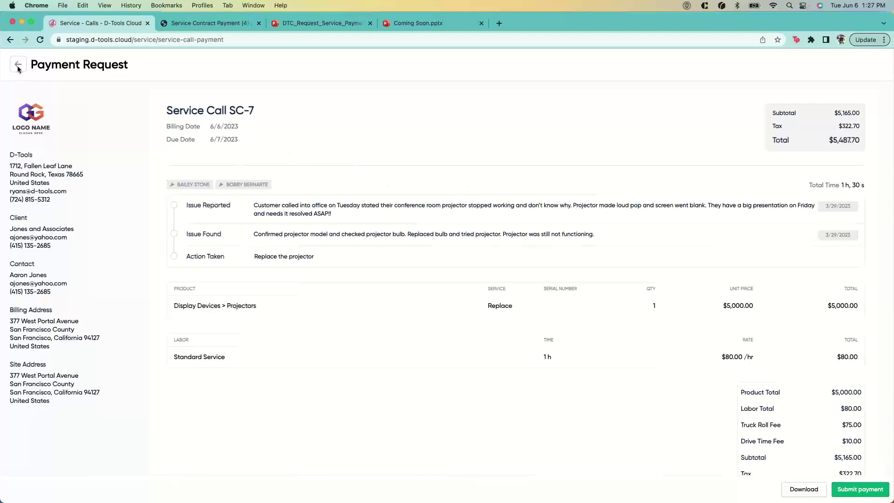
Step: Check the sharing options and the payment method and delete settings available for the service call payment request
click(858, 66)
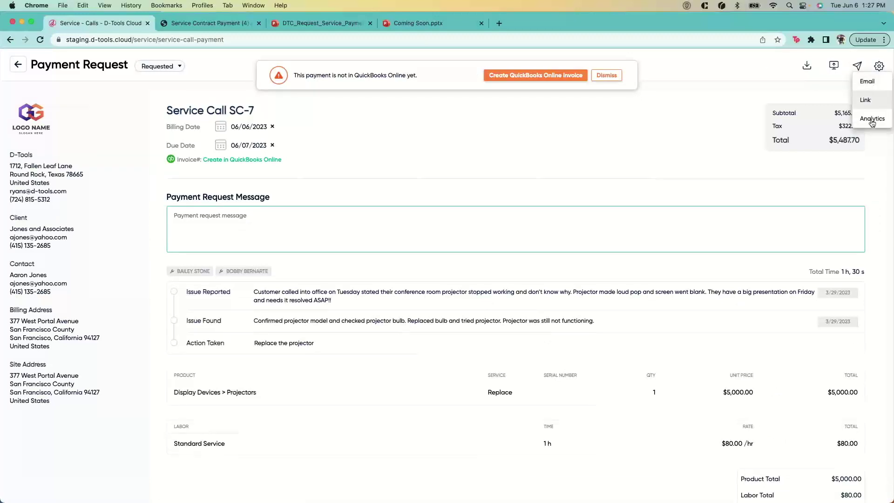
click(880, 66)
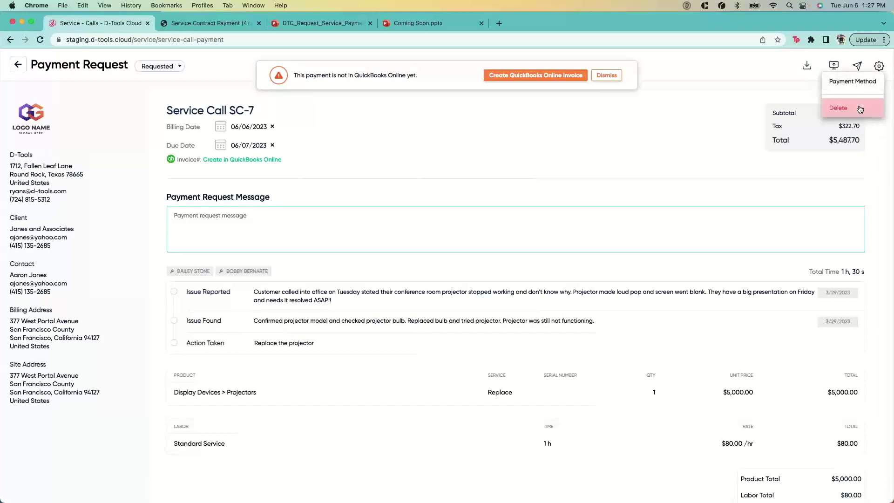
click(743, 102)
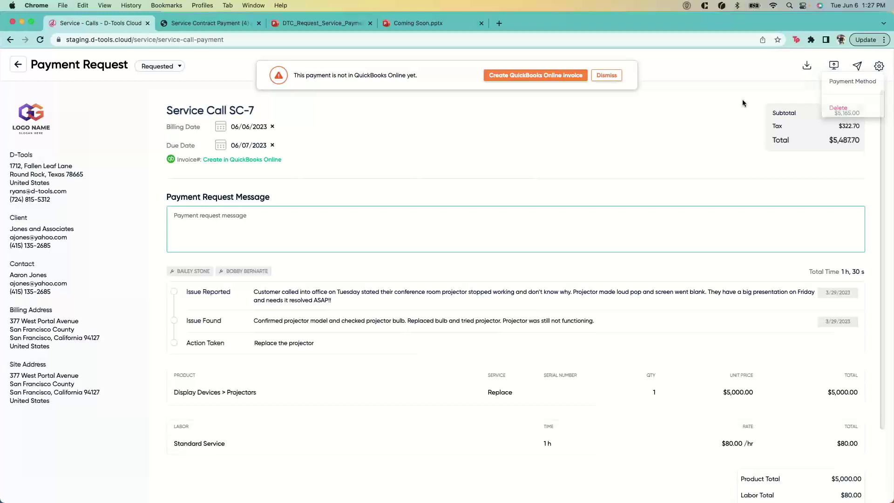
Step: Leave the payment request, open the Service Calls board, and check the Jones and Associates call in the Payment Requested column
click(19, 65)
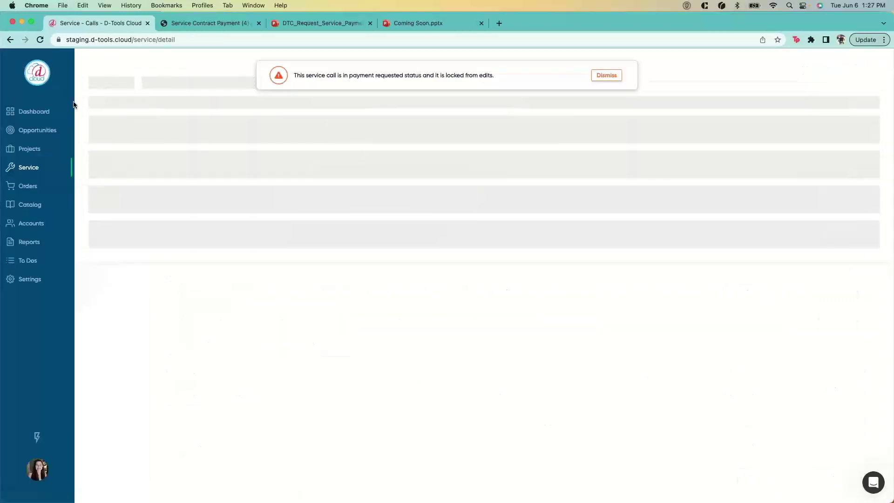
click(53, 174)
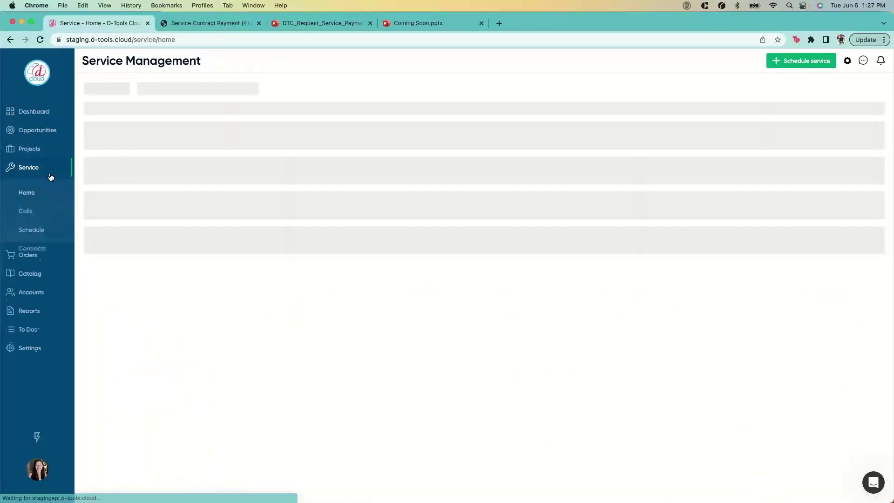
click(34, 214)
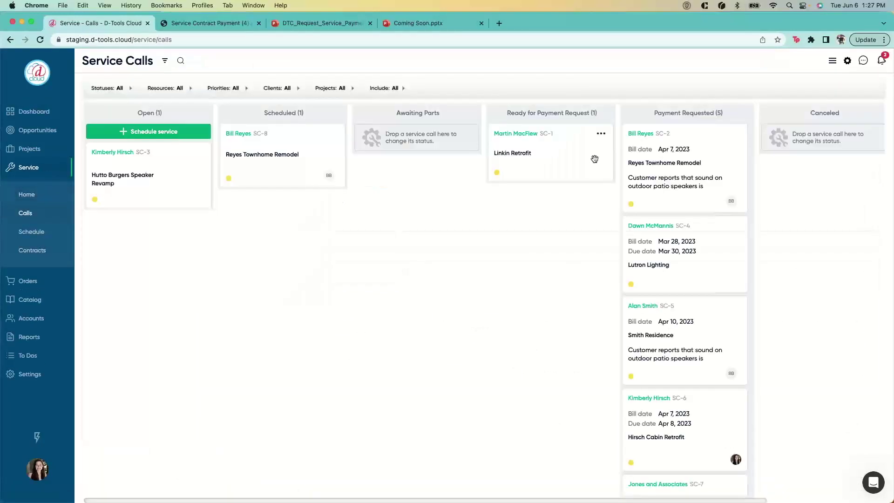
scroll(722, 303, down, 2)
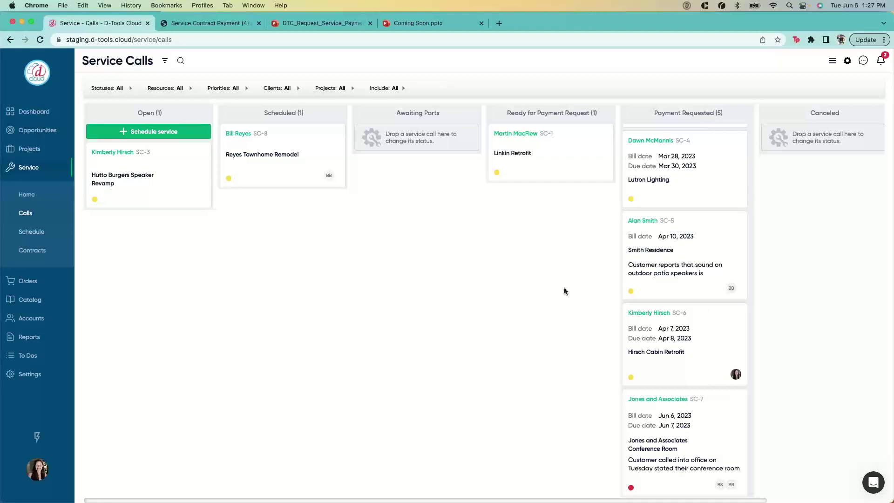
scroll(669, 268, up, 3)
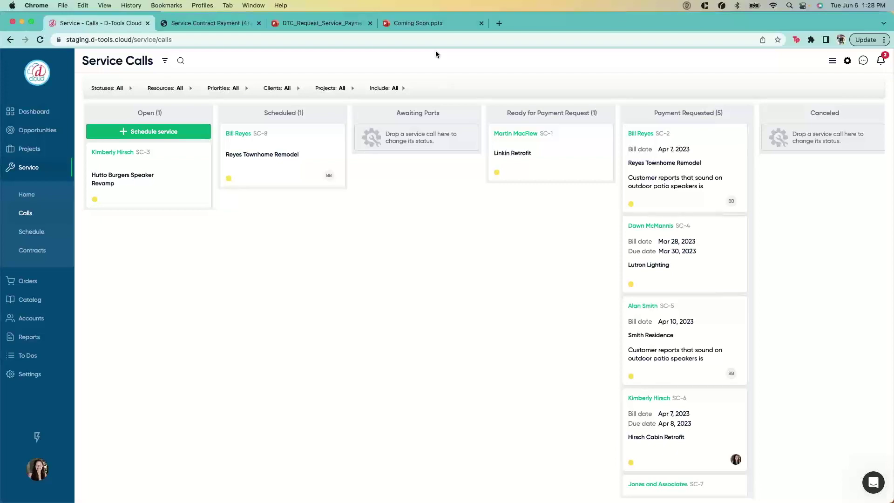
Step: Switch to the Coming Soon presentation in PowerPoint and show its second slide on upcoming payment features
click(429, 23)
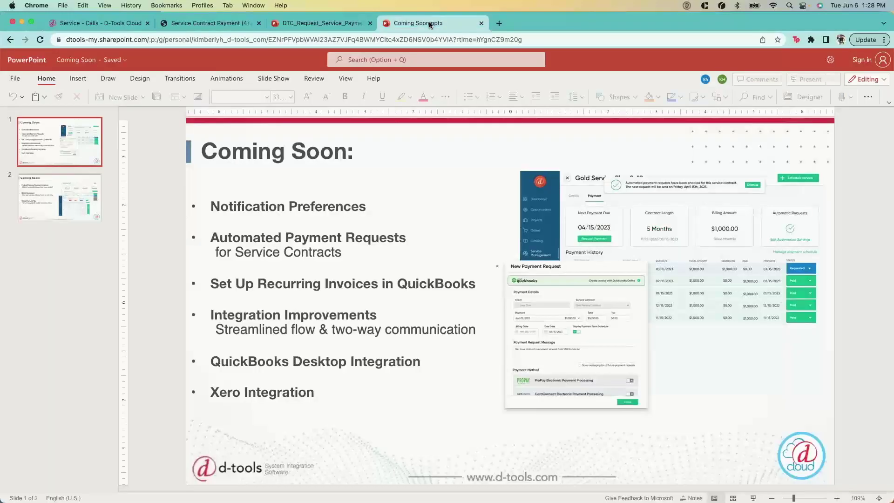
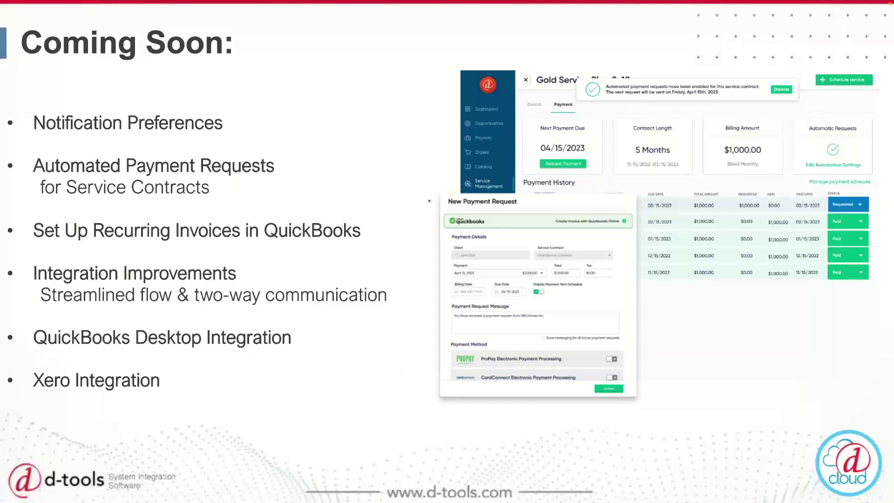
click(444, 185)
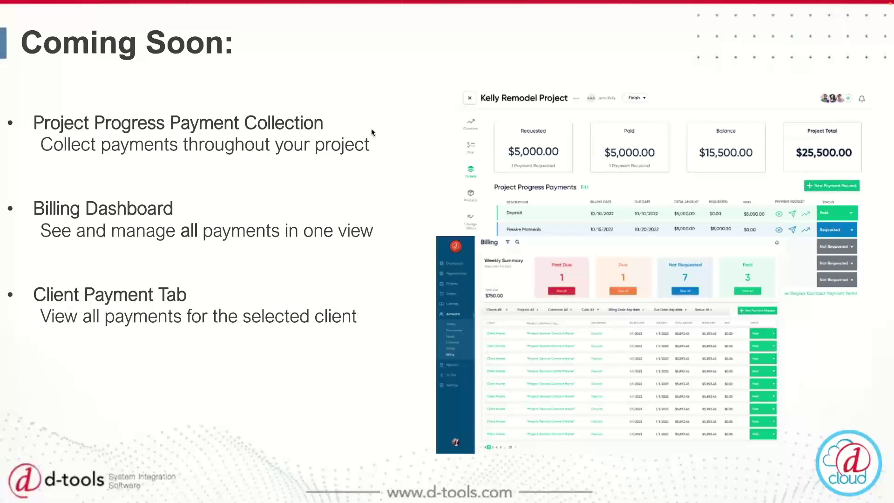